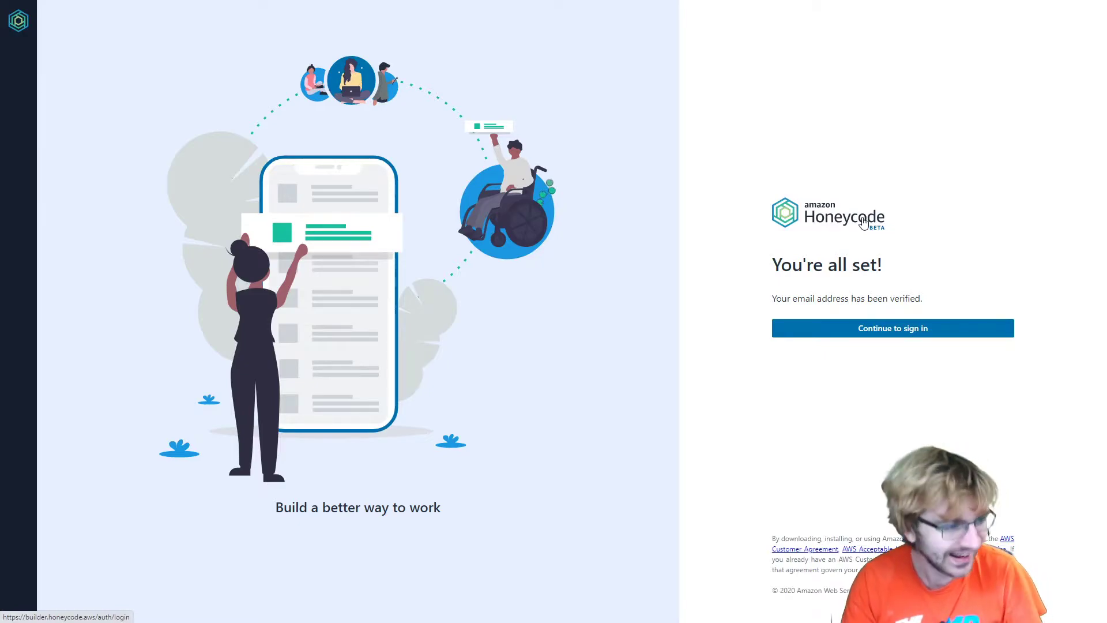
- Continue to the Honeycode sign-in page and log in to reach My Drive
click(844, 329)
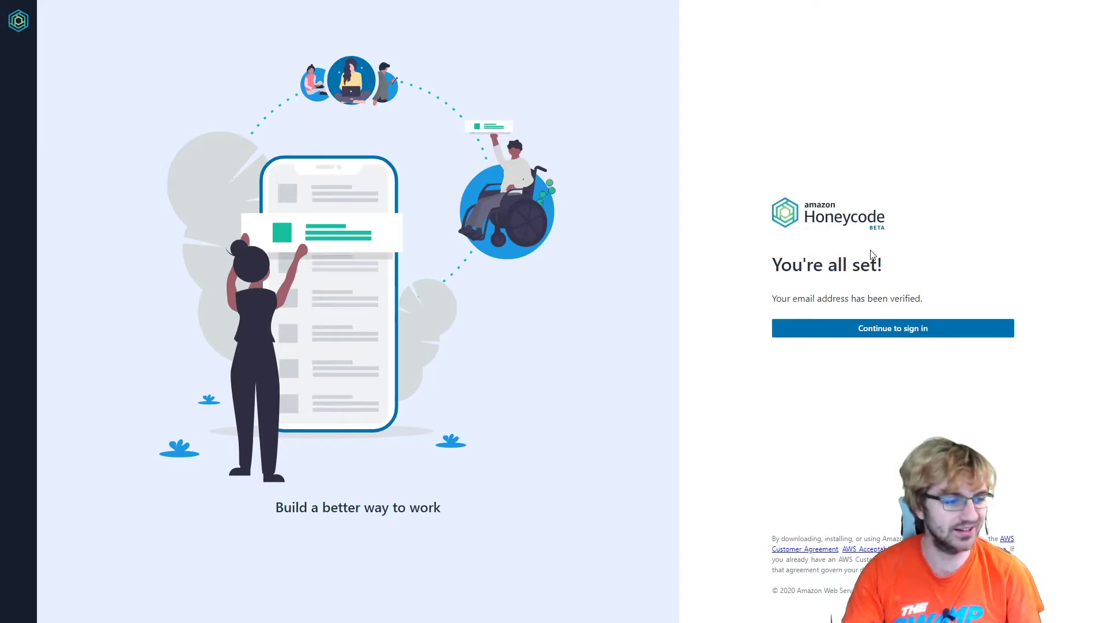
click(909, 330)
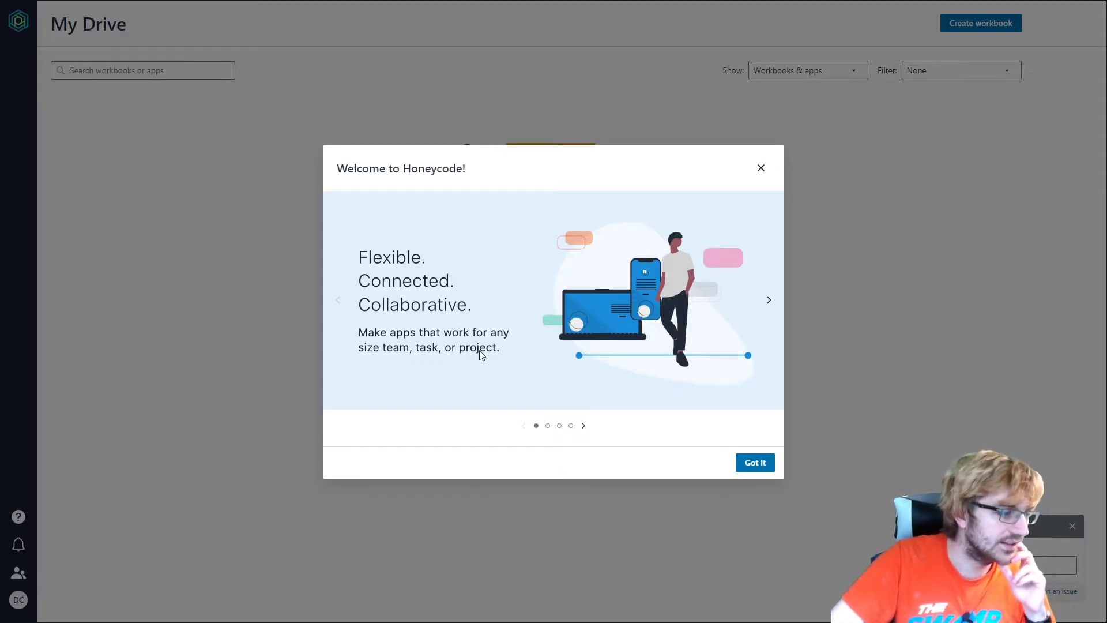
- Page through the four welcome slides and dismiss the introduction with Got it
click(773, 303)
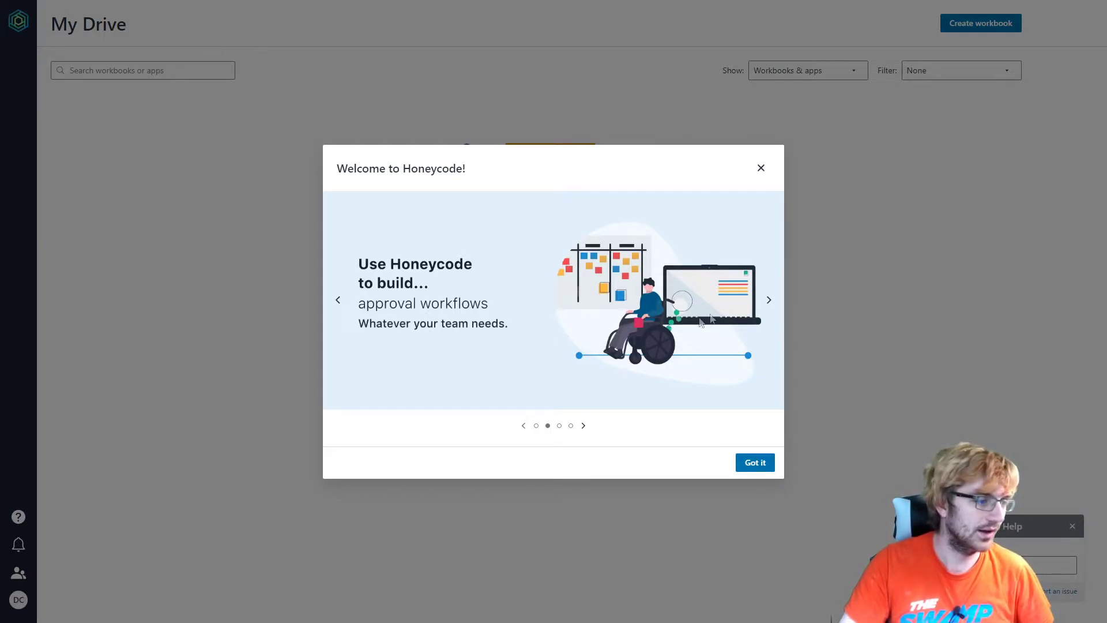
click(768, 300)
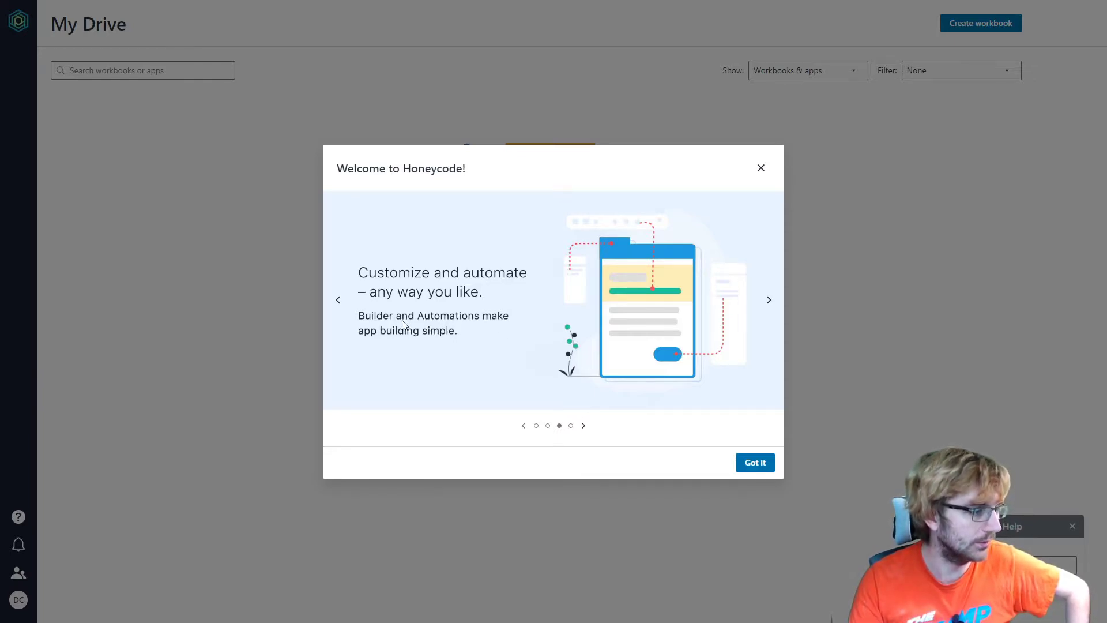
click(769, 301)
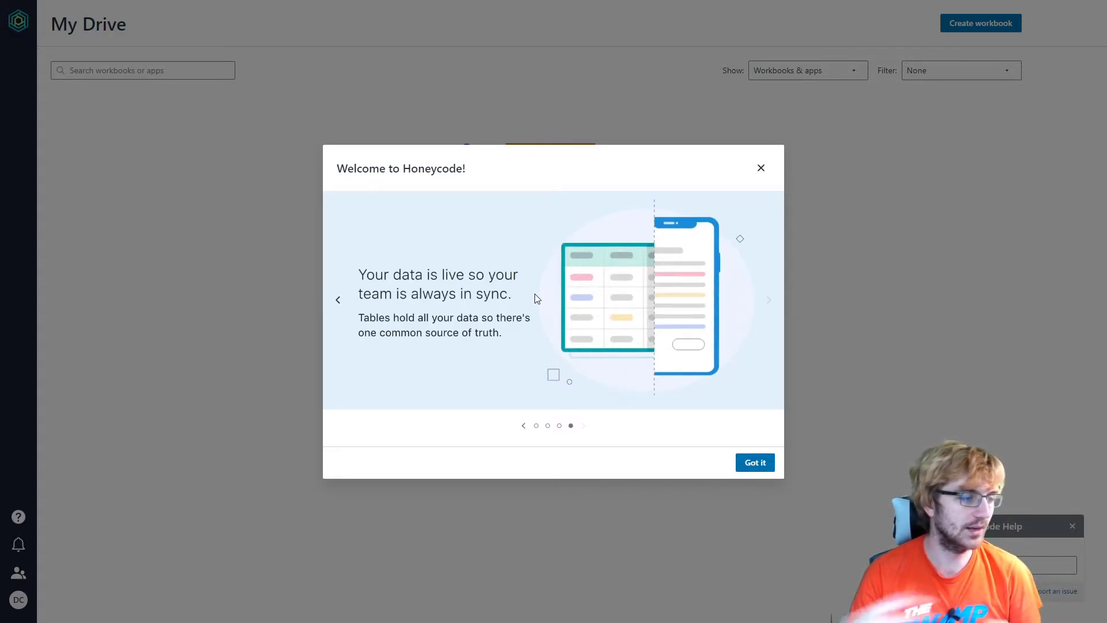
click(760, 464)
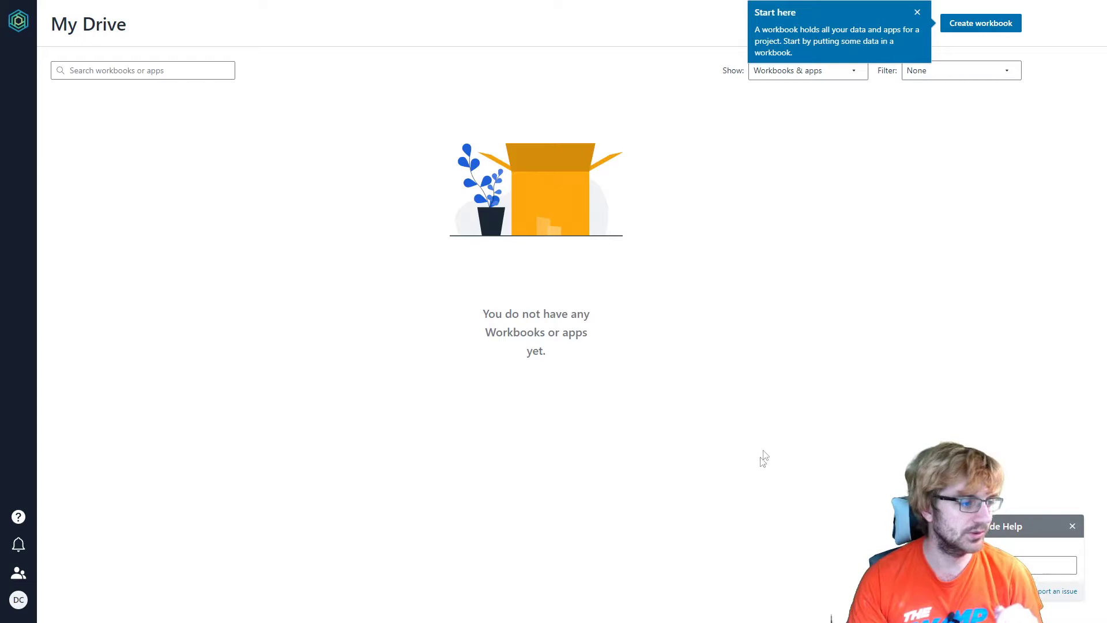
- Dismiss the Start here tip and move the help panel aside
click(917, 12)
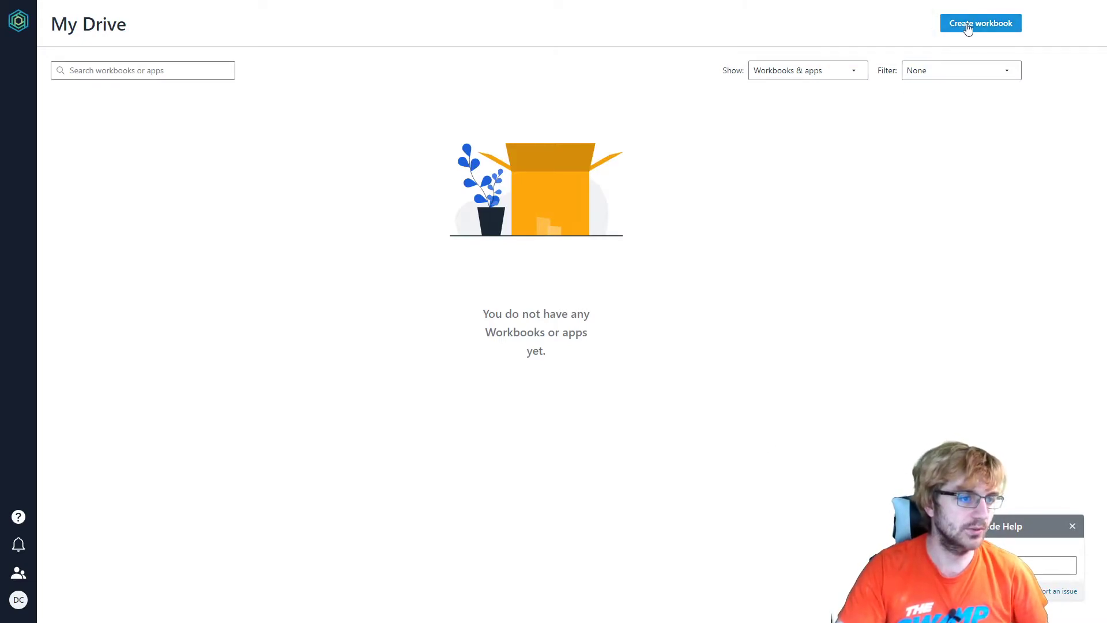
click(968, 26)
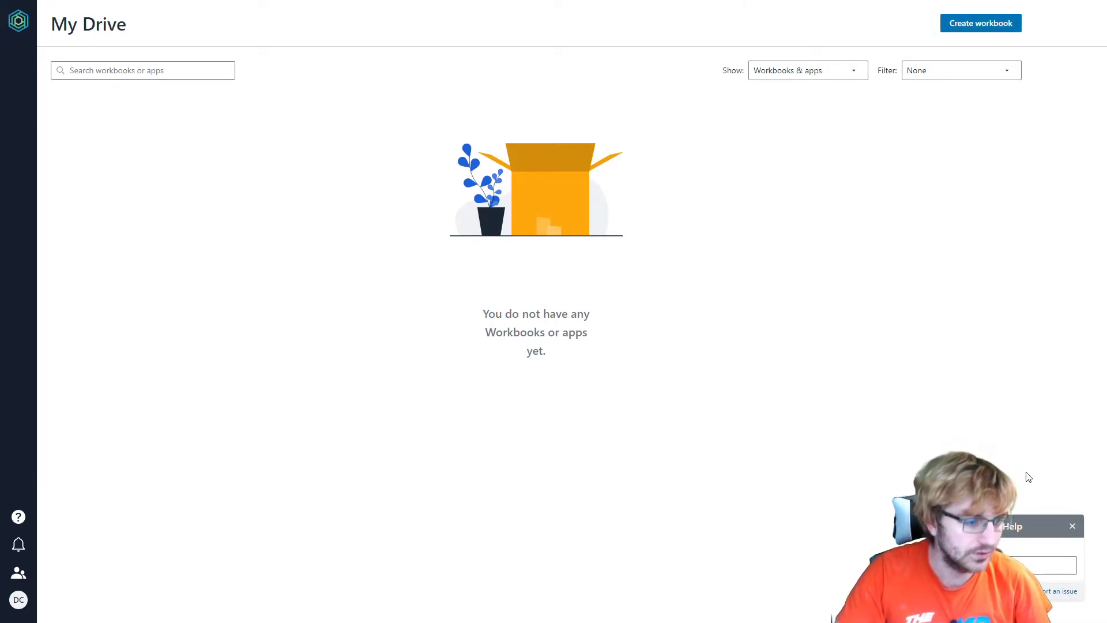
drag(1049, 531, 1078, 535)
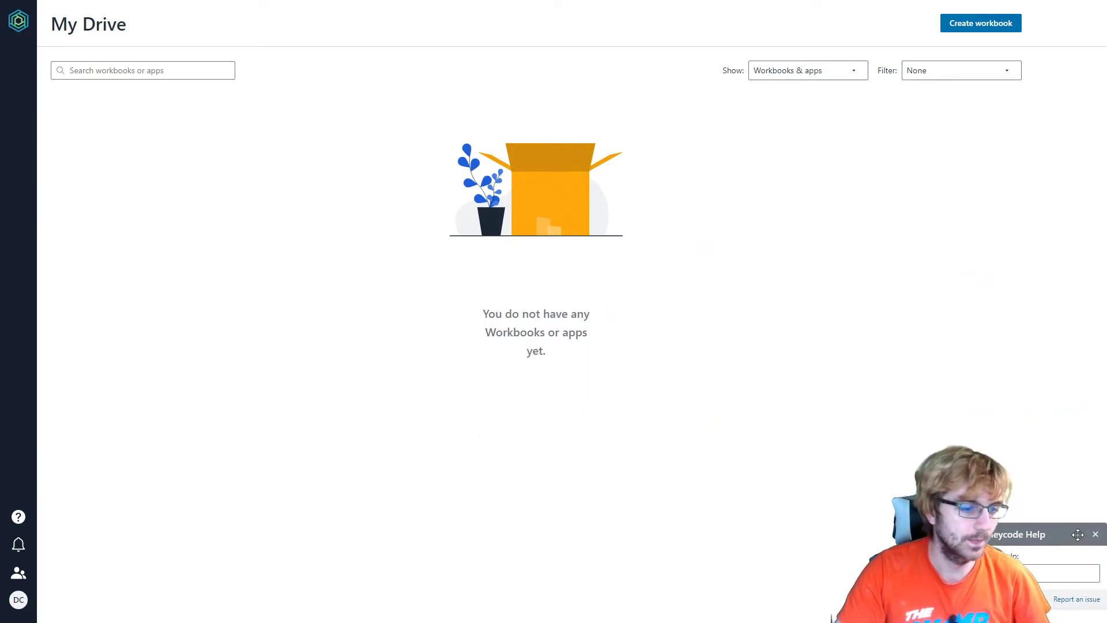
- Check the team selector in the Create workbook options, then close the dropdown
click(971, 26)
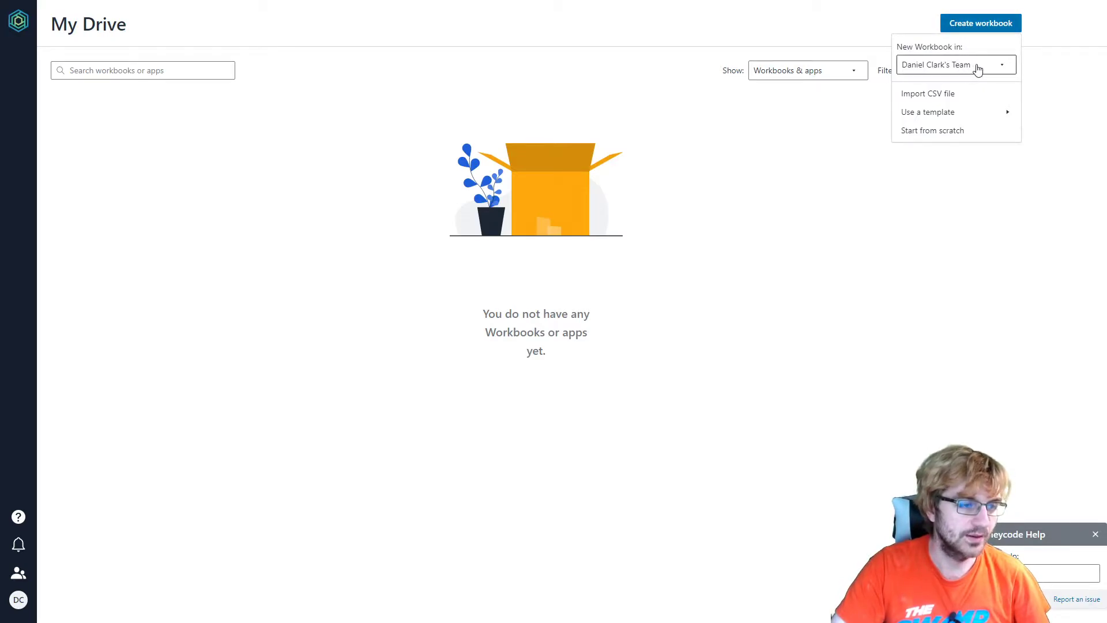
click(1008, 67)
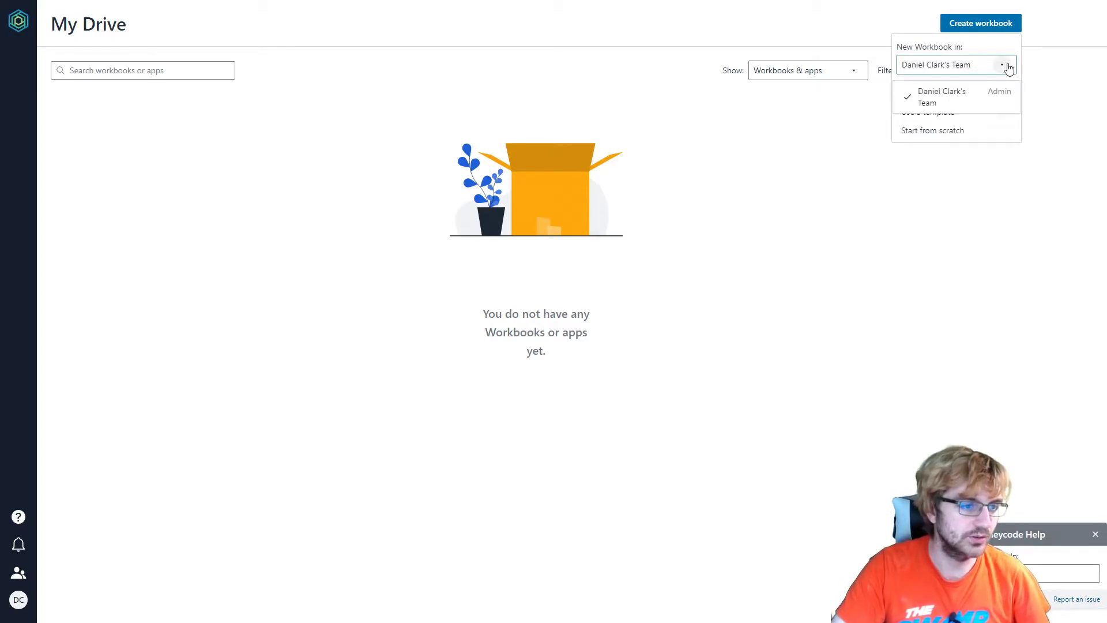
click(1007, 66)
click(1008, 66)
click(1007, 67)
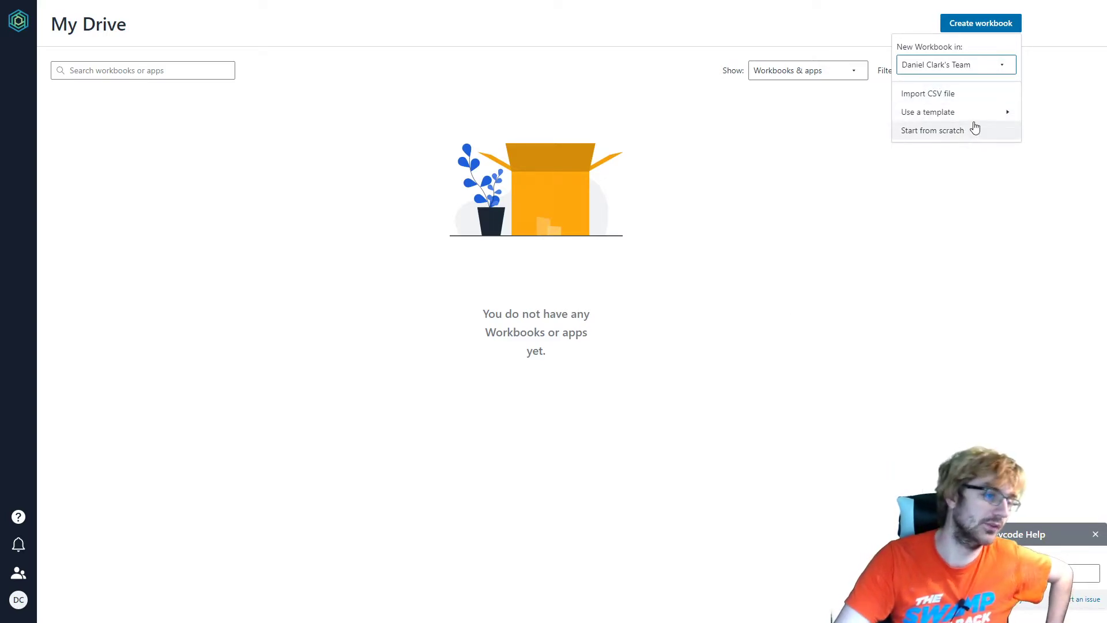
click(961, 134)
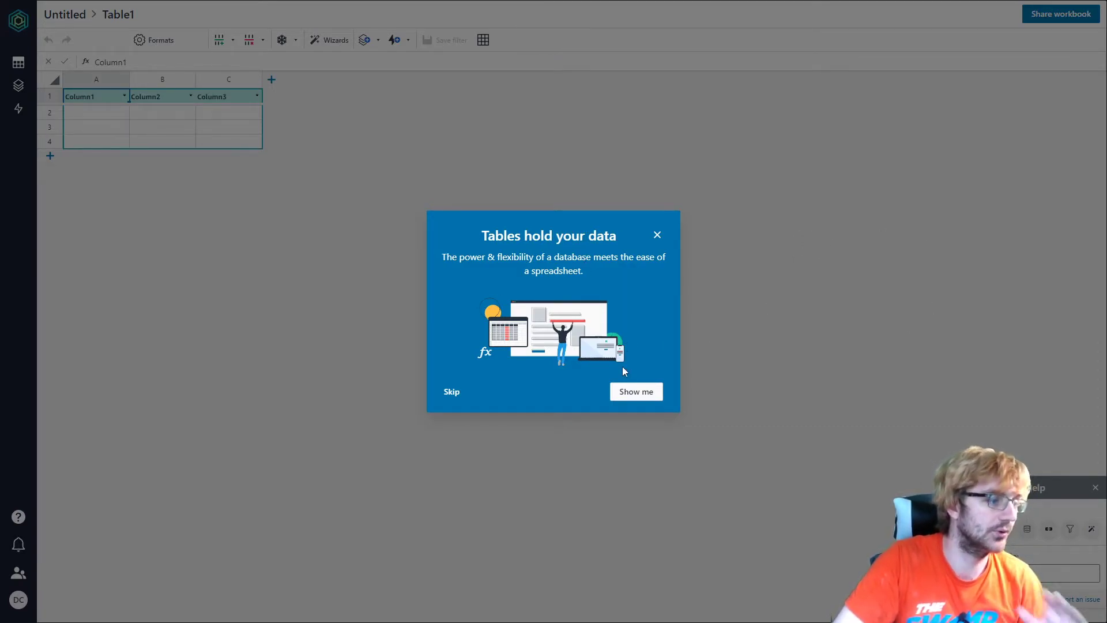
- Go through the table tour tips from Show me to the end
click(633, 391)
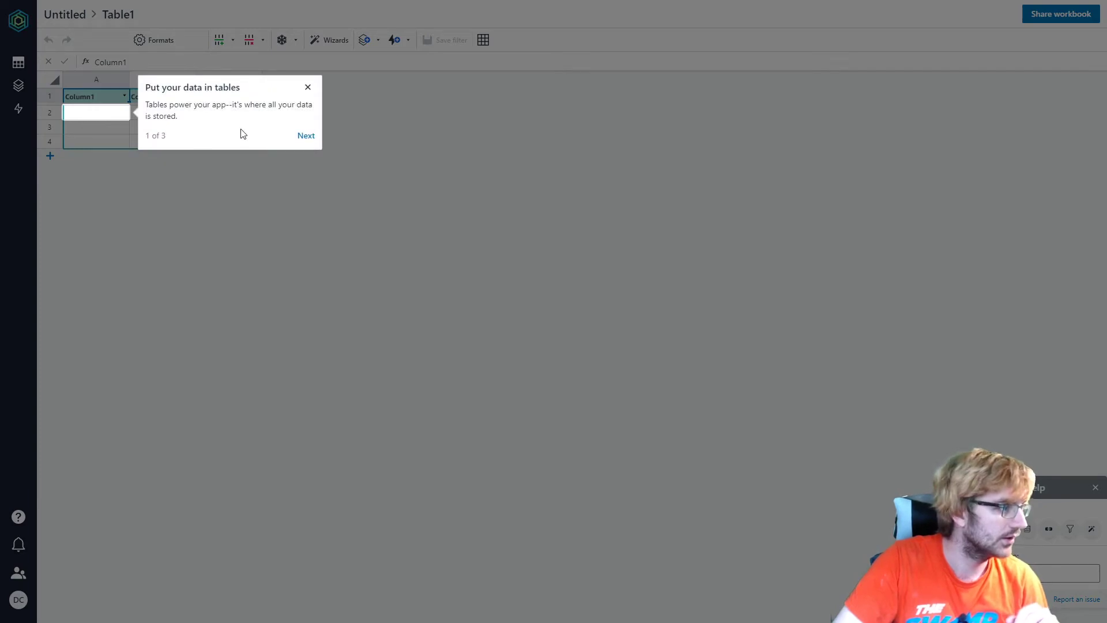
click(299, 134)
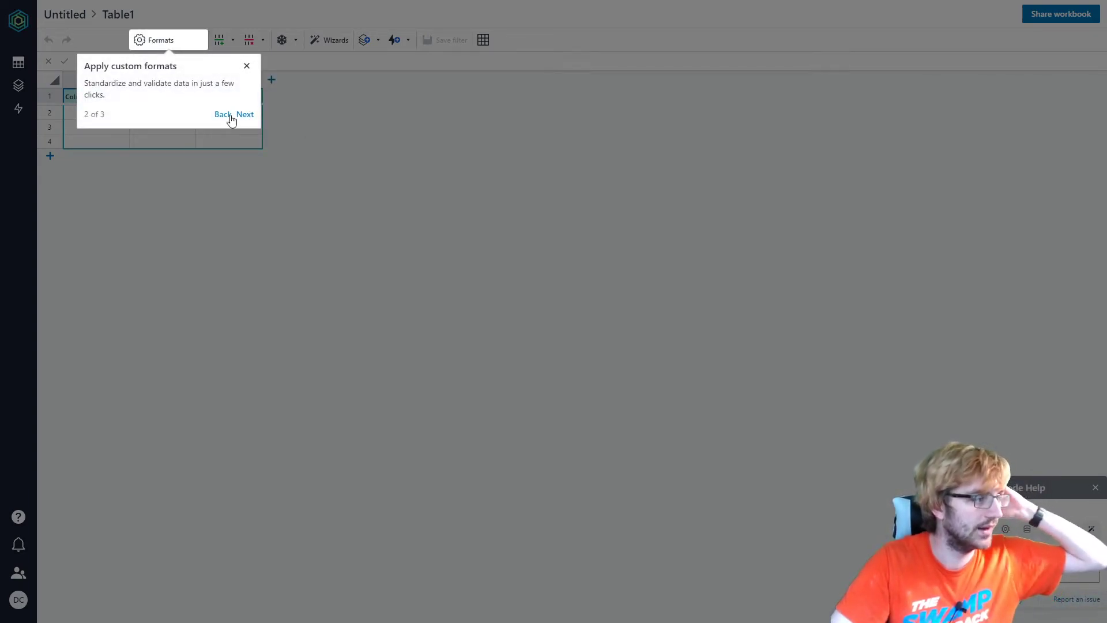
click(247, 114)
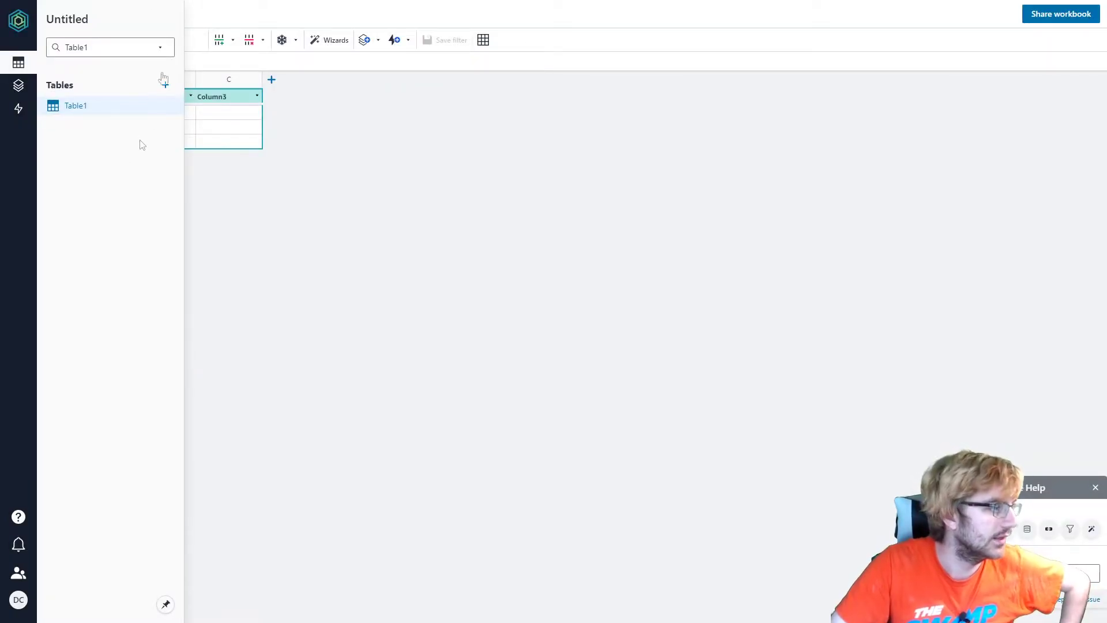
- Rename the workbook from Untitled to 'LikeSubscribe'
click(123, 19)
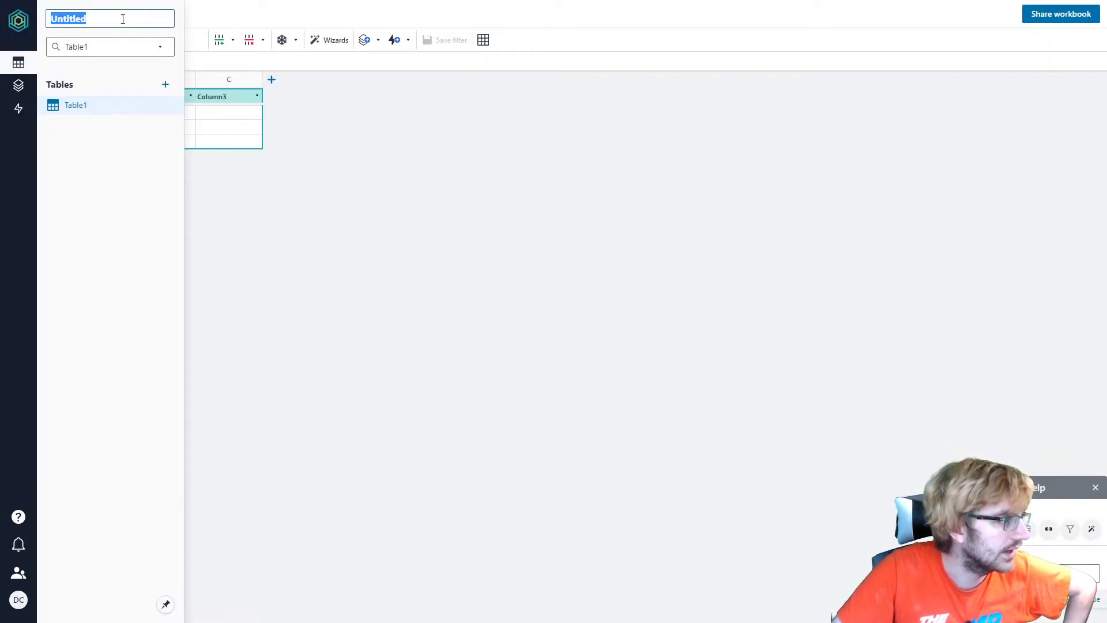
text(LikeSubscribe)
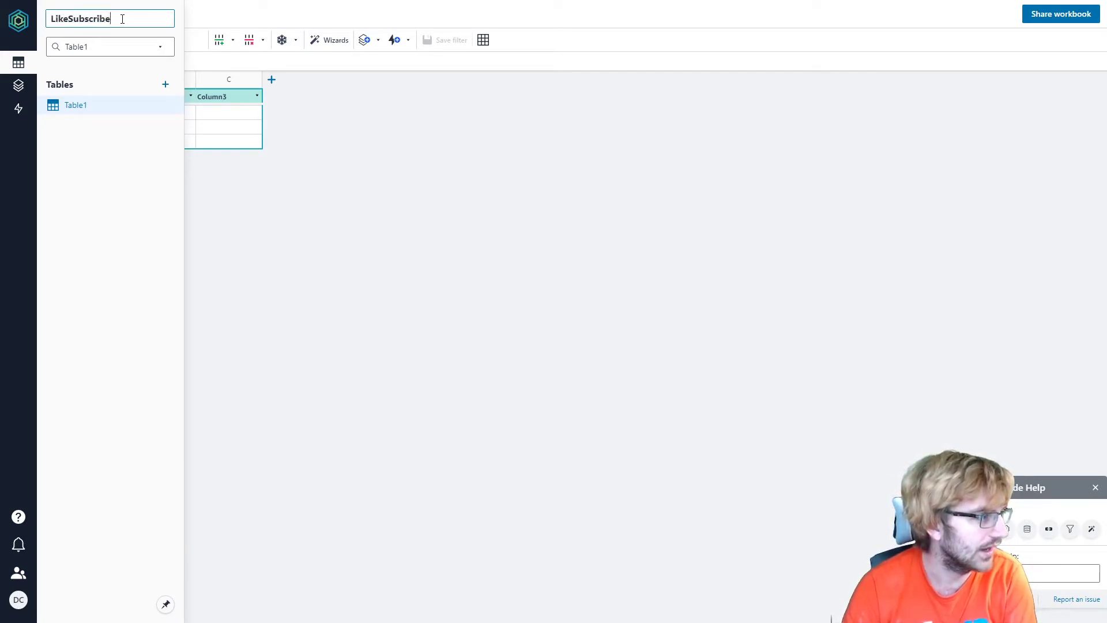
key(Return)
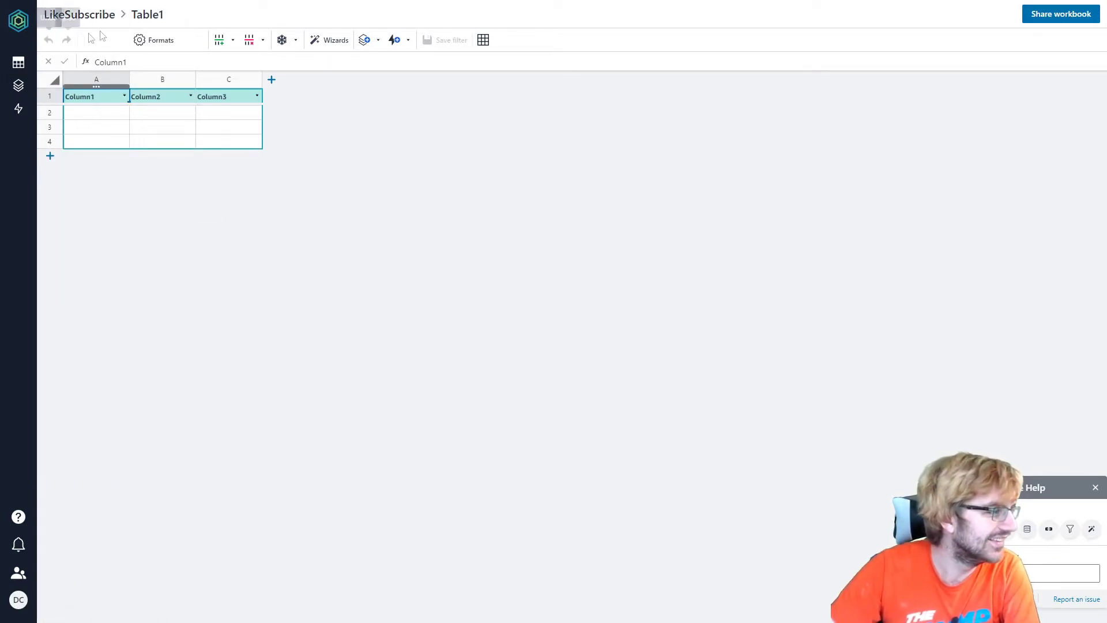
- Rename Column1 to 'Potatoes' and enter 1 in A2 and 1000000 in A3
click(98, 118)
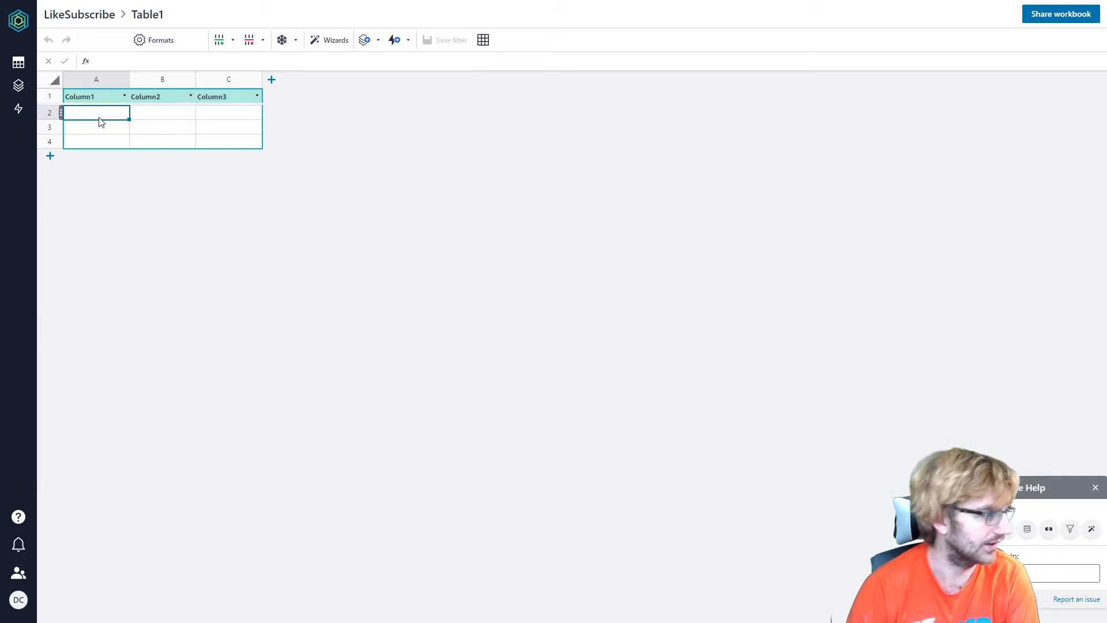
click(97, 88)
click(98, 94)
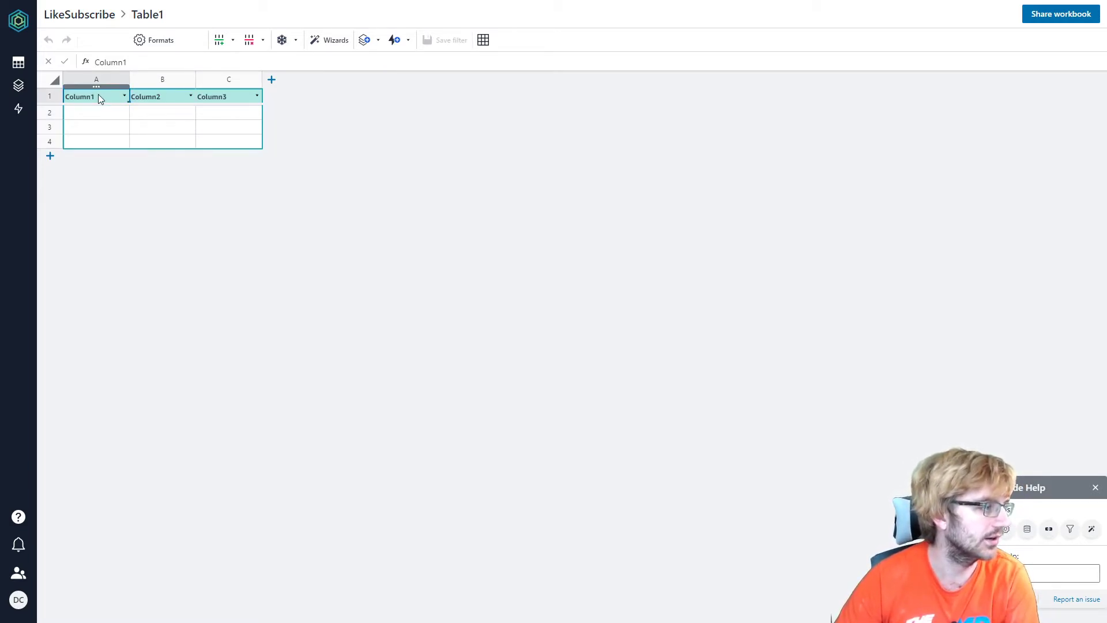
double_click(94, 95)
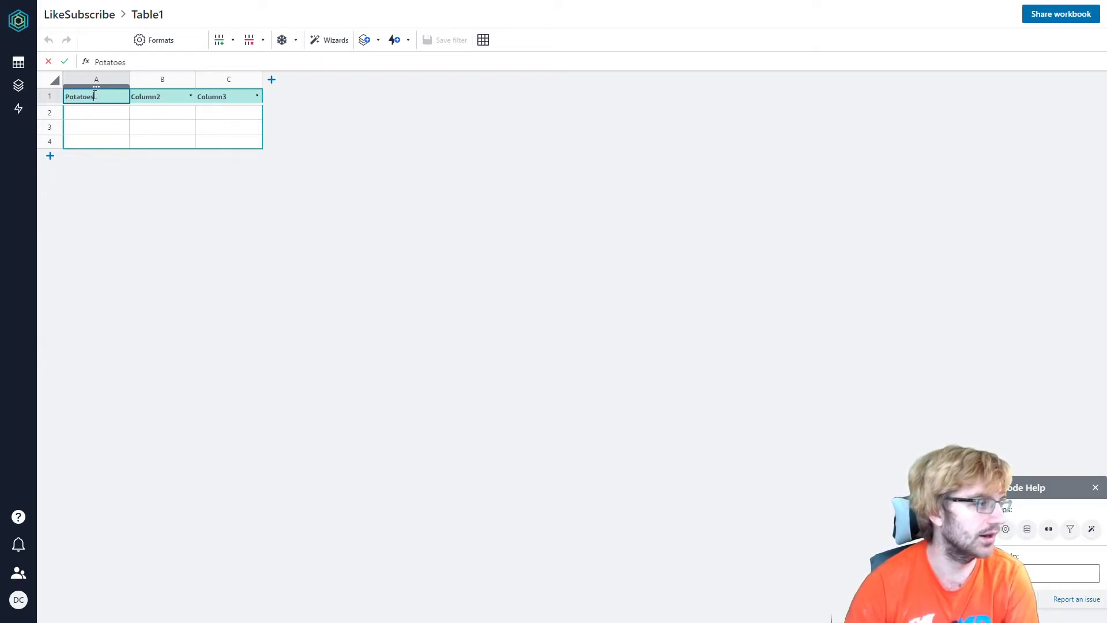
double_click(111, 112)
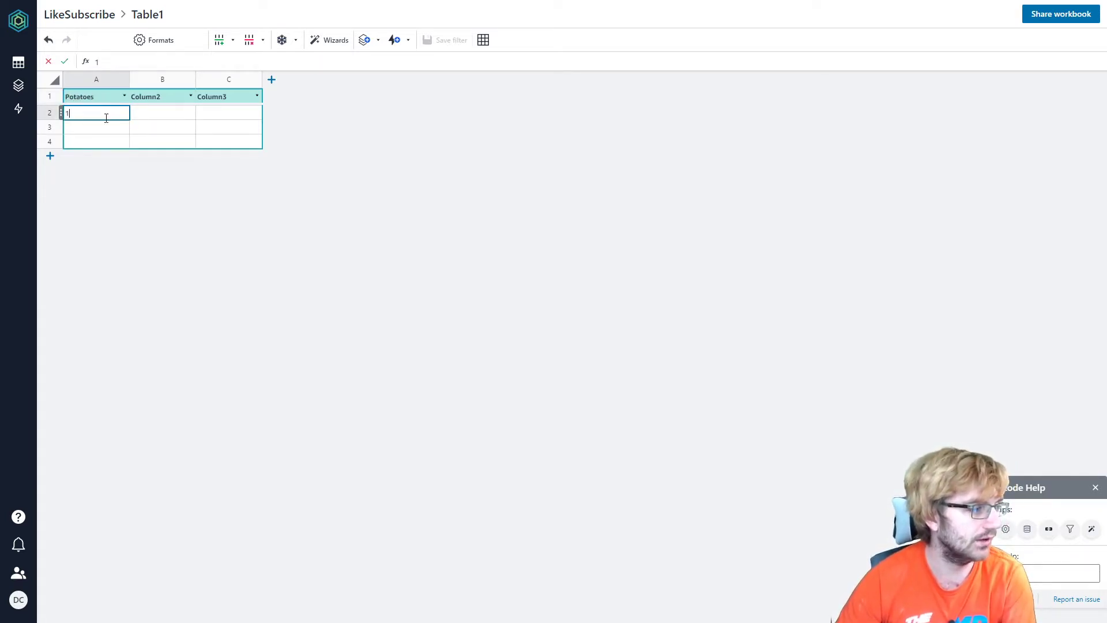
click(107, 130)
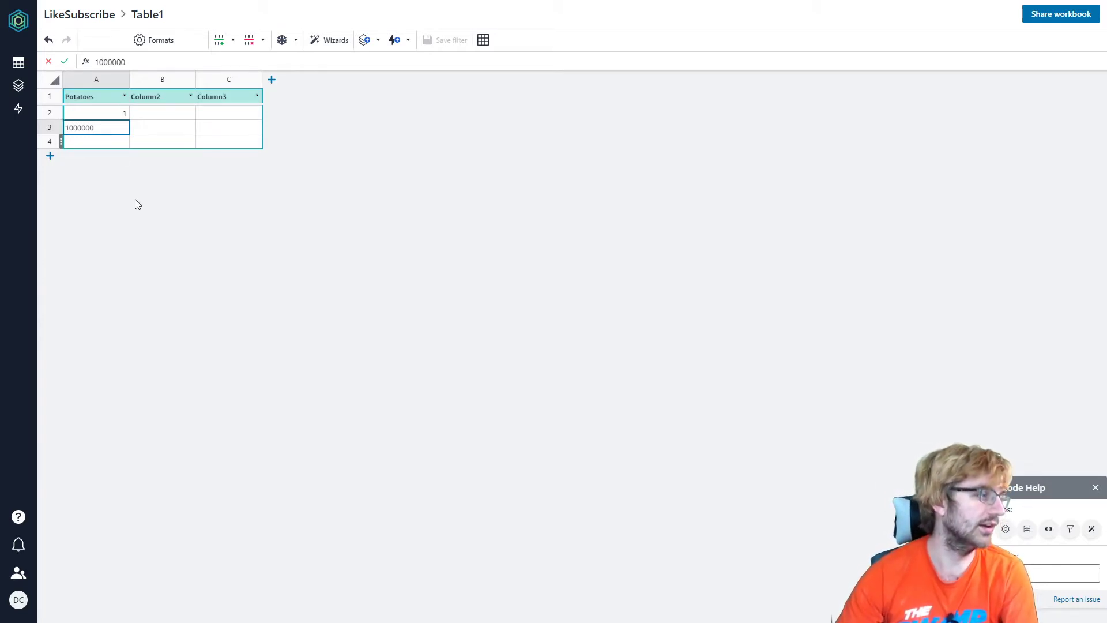
click(97, 143)
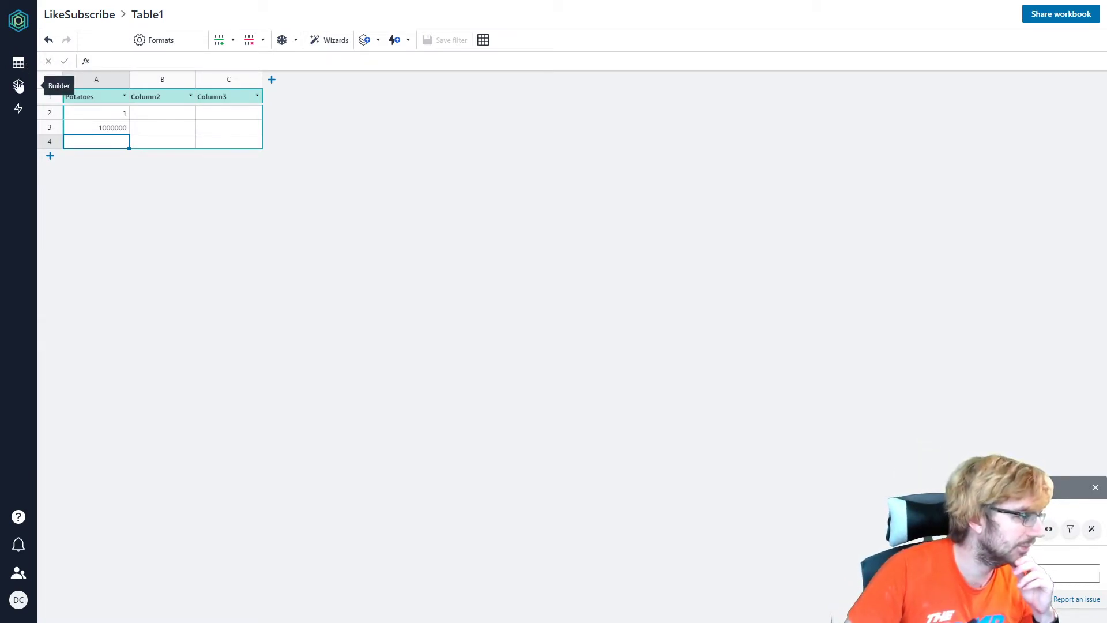
click(19, 86)
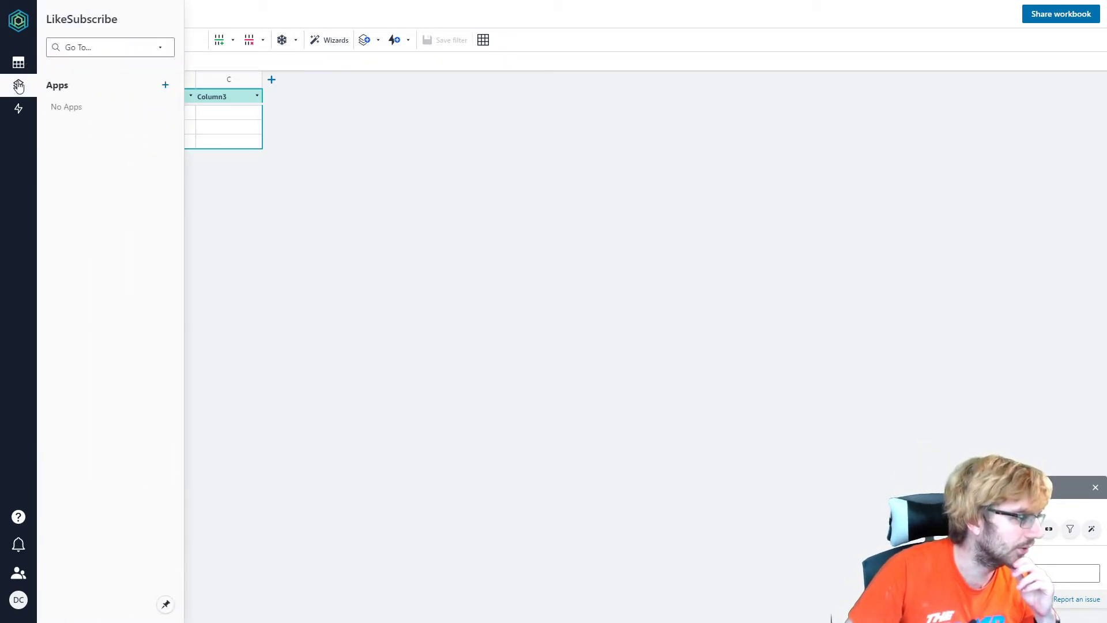
- Add a new app from the Builder using the App Wizard option
click(165, 85)
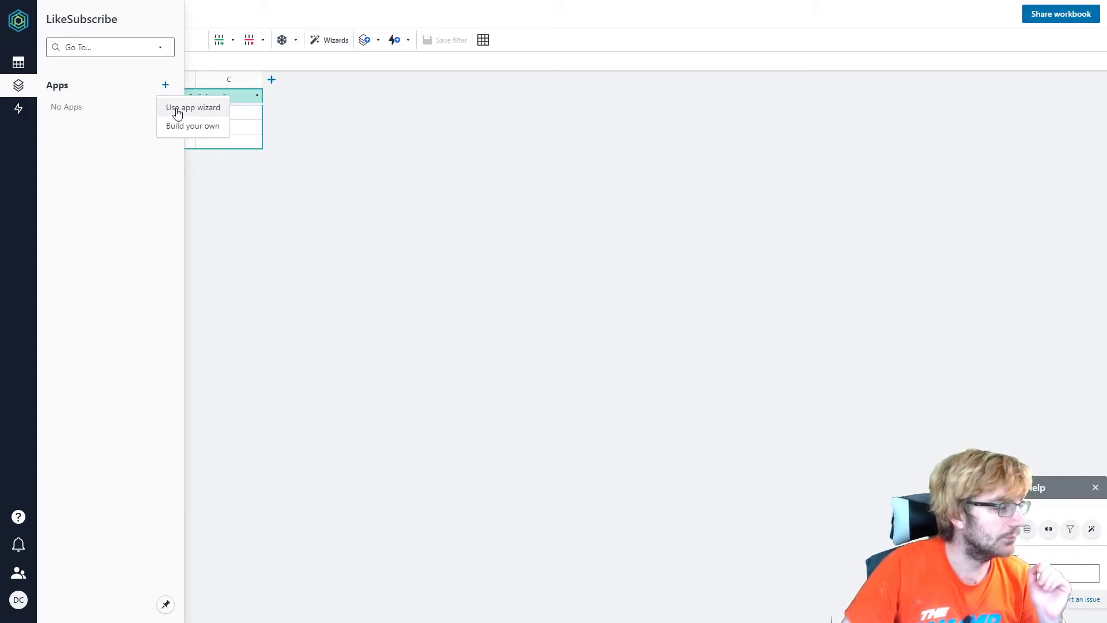
click(177, 108)
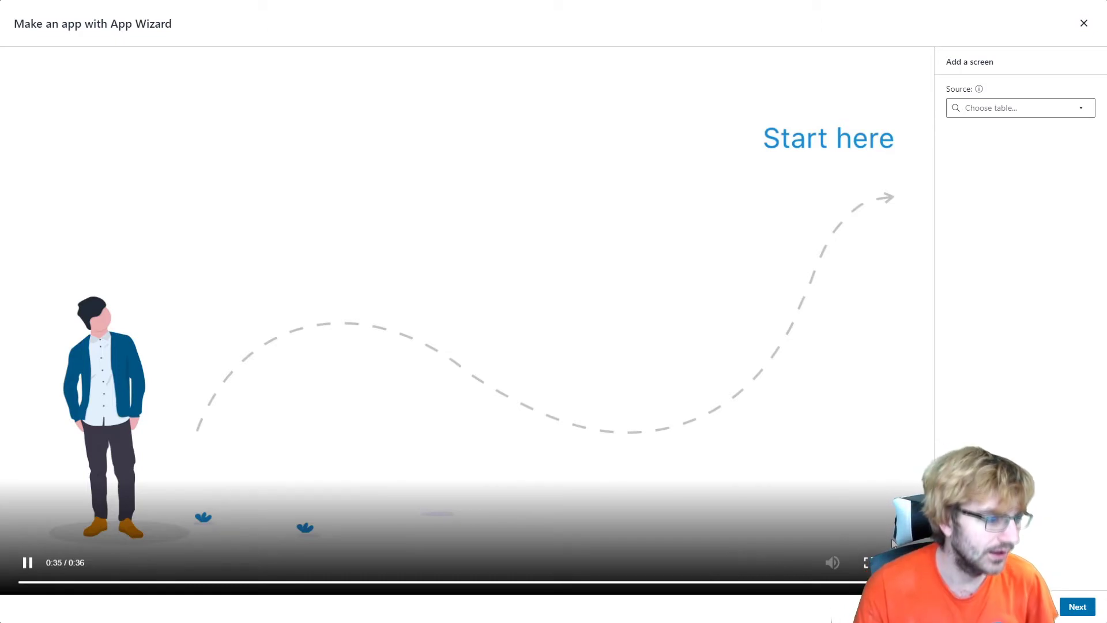
- Build an app from Table1 through the wizard's list, detail and form screens, then apply it
click(1078, 607)
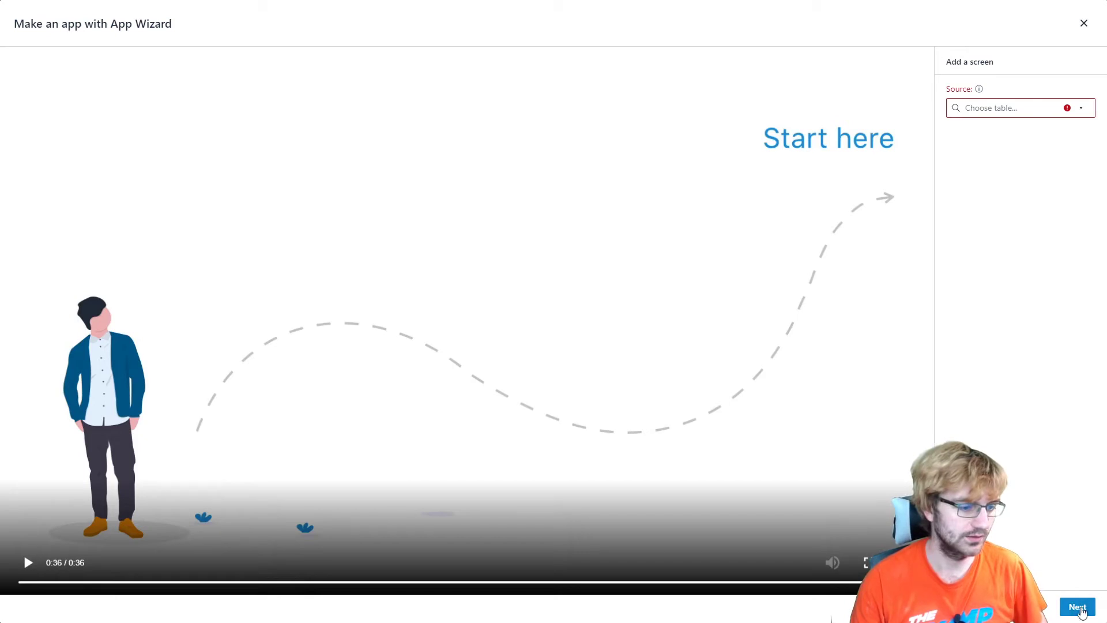
click(1006, 110)
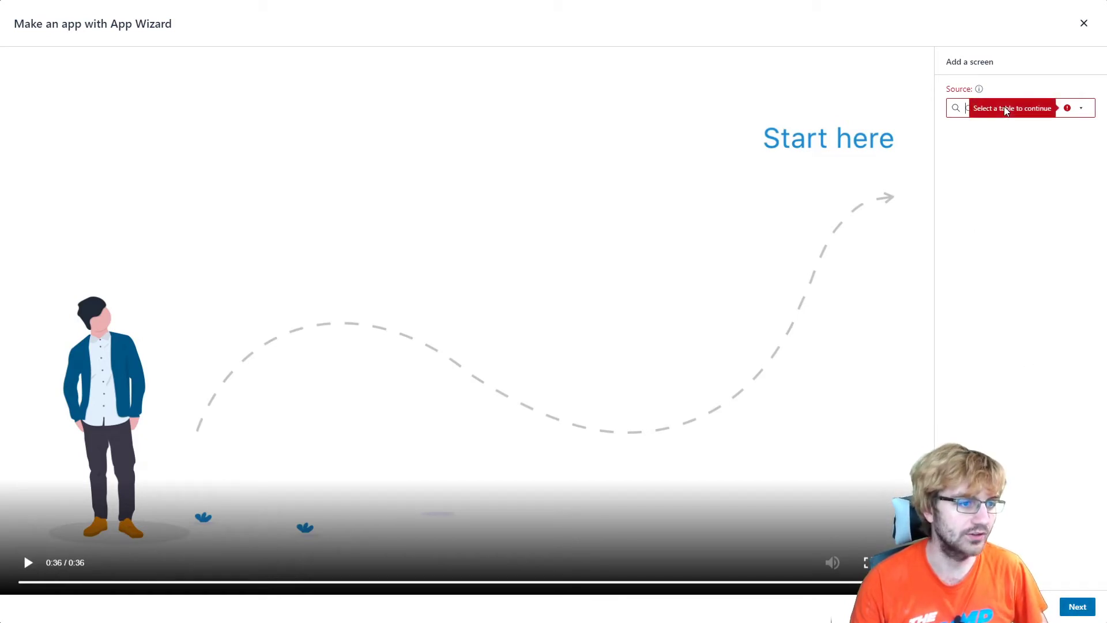
click(1081, 108)
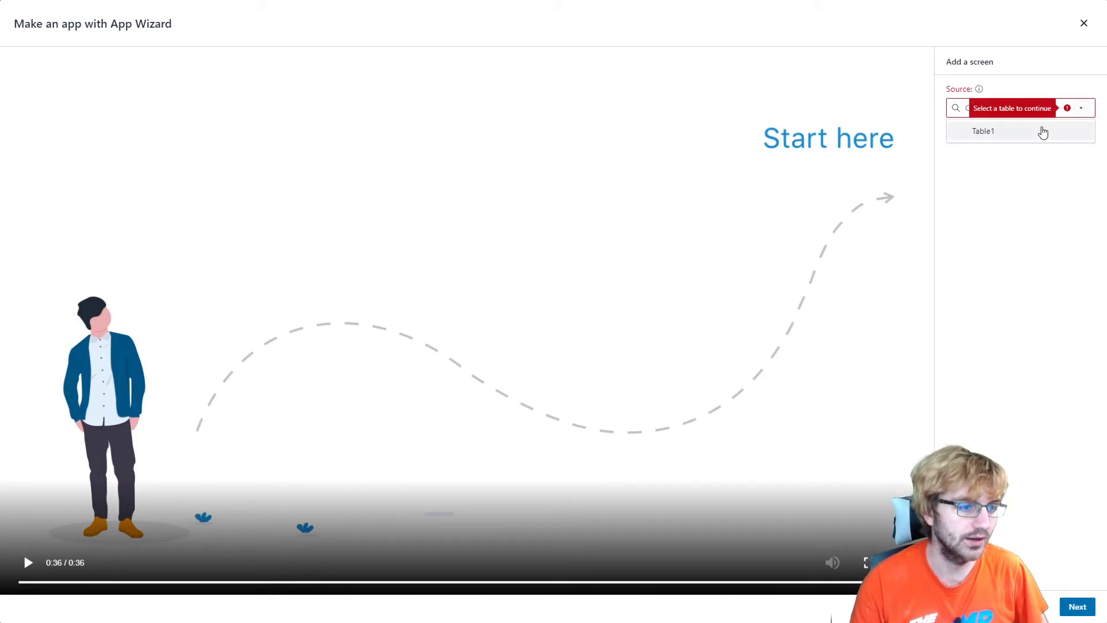
click(1044, 131)
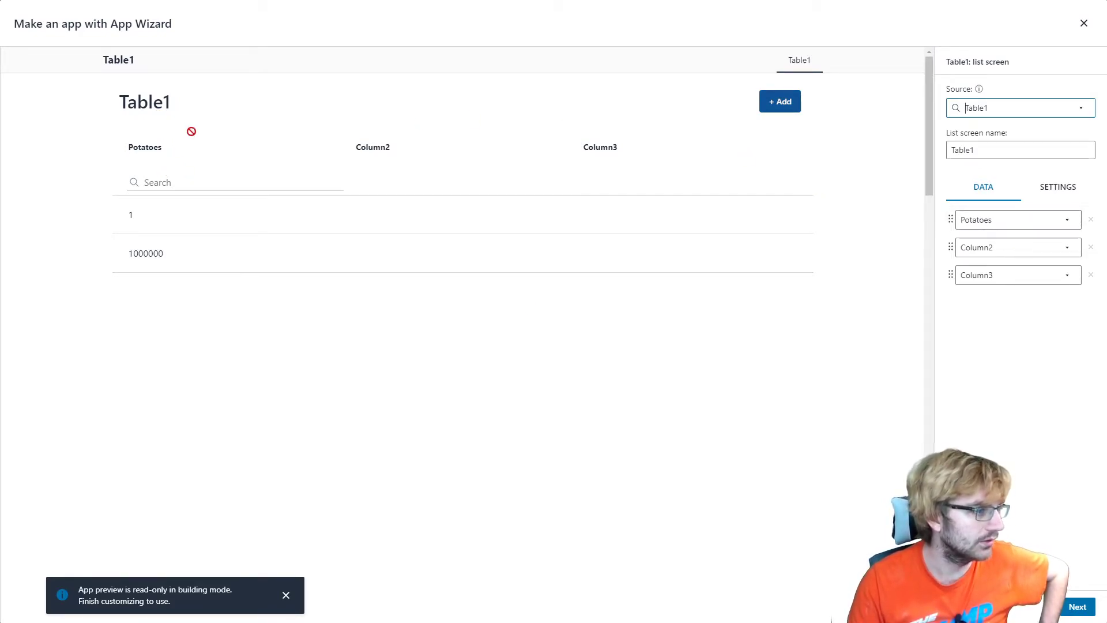
click(1066, 611)
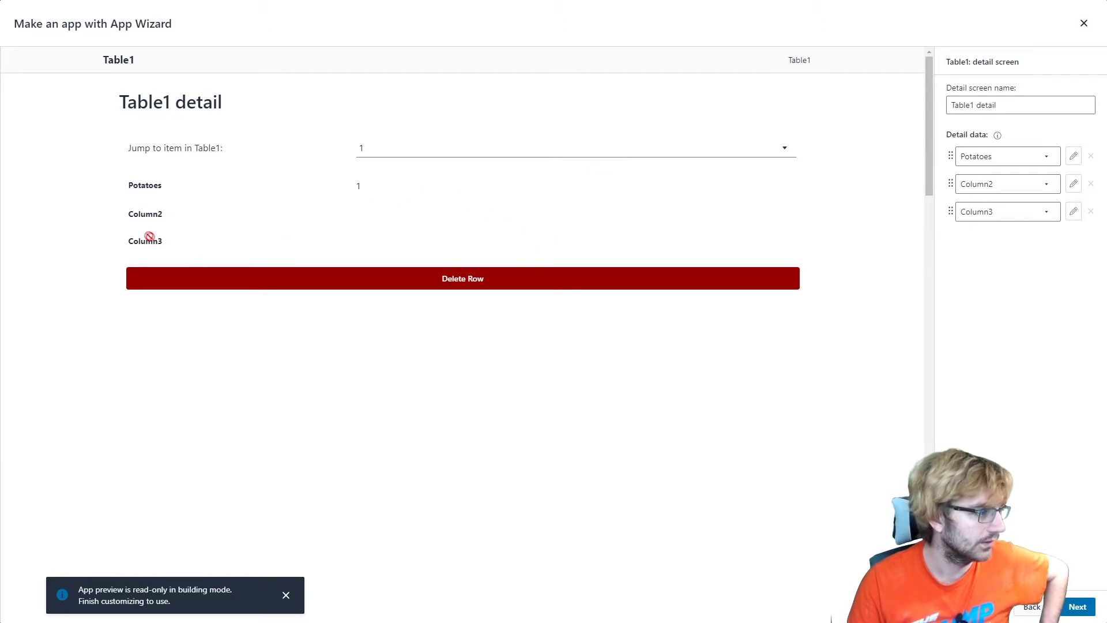
click(1074, 603)
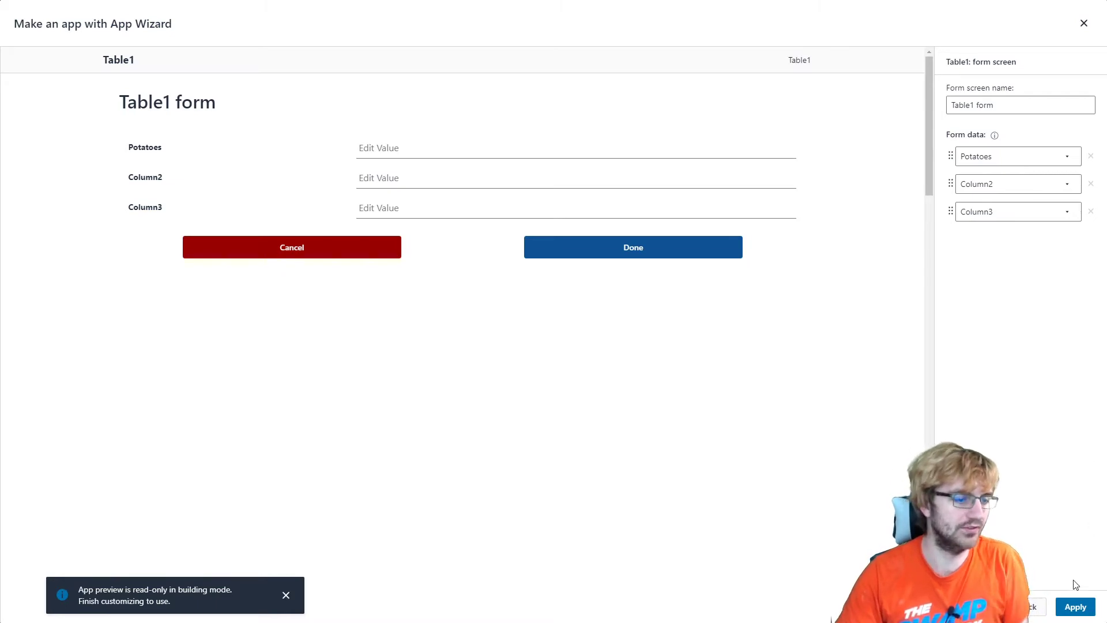
click(1074, 613)
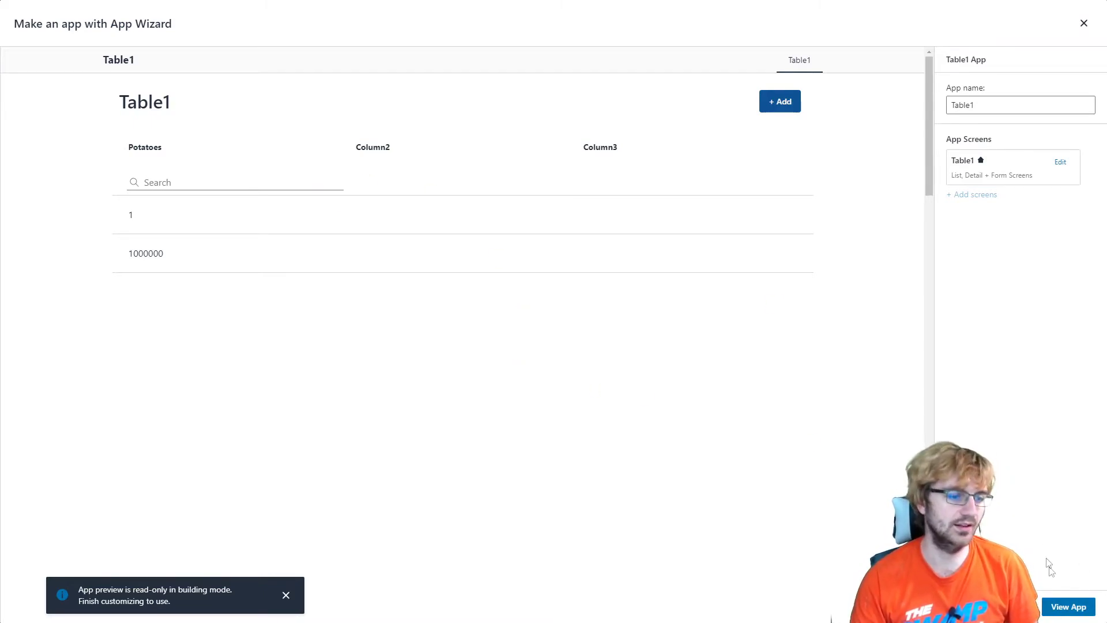
click(1070, 612)
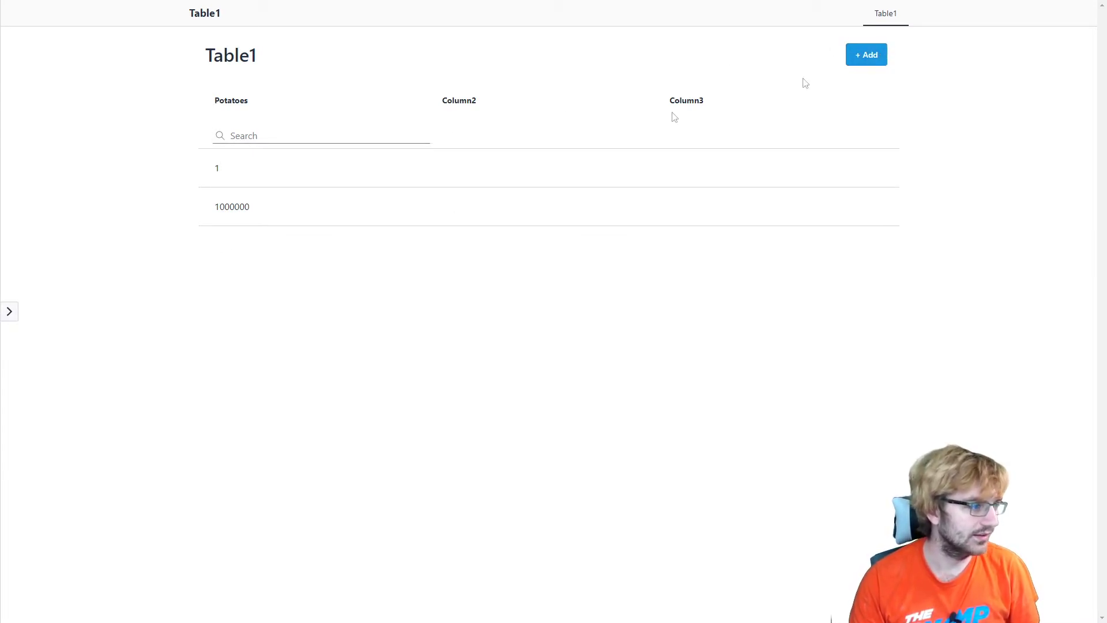
- Try searching the Table1 list for 100 and 1, clear it, then open the Add form
click(251, 137)
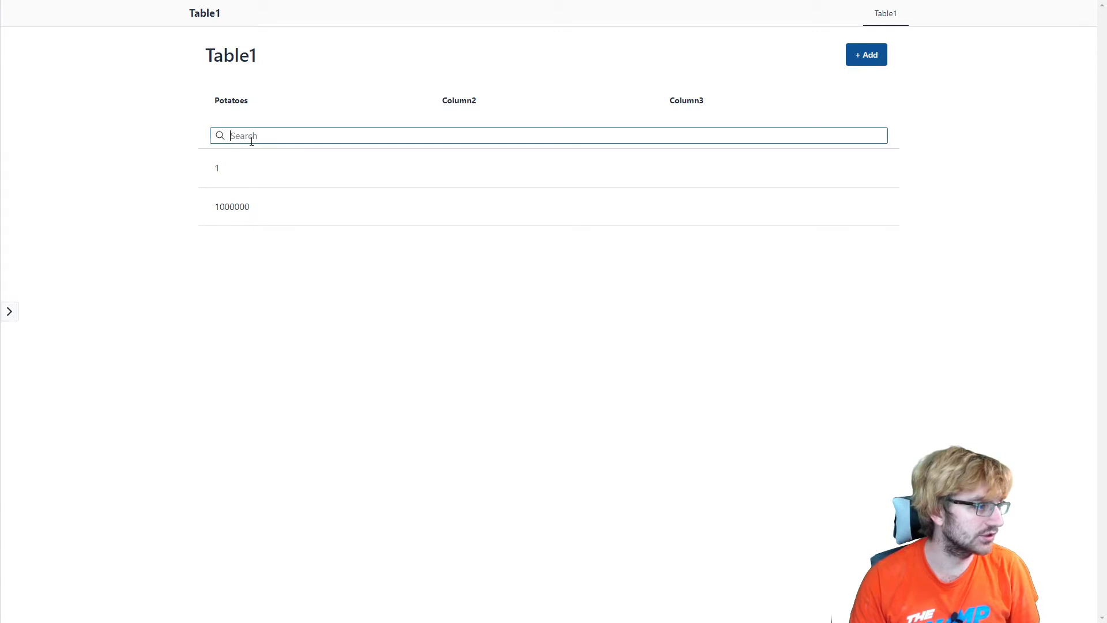
text(100)
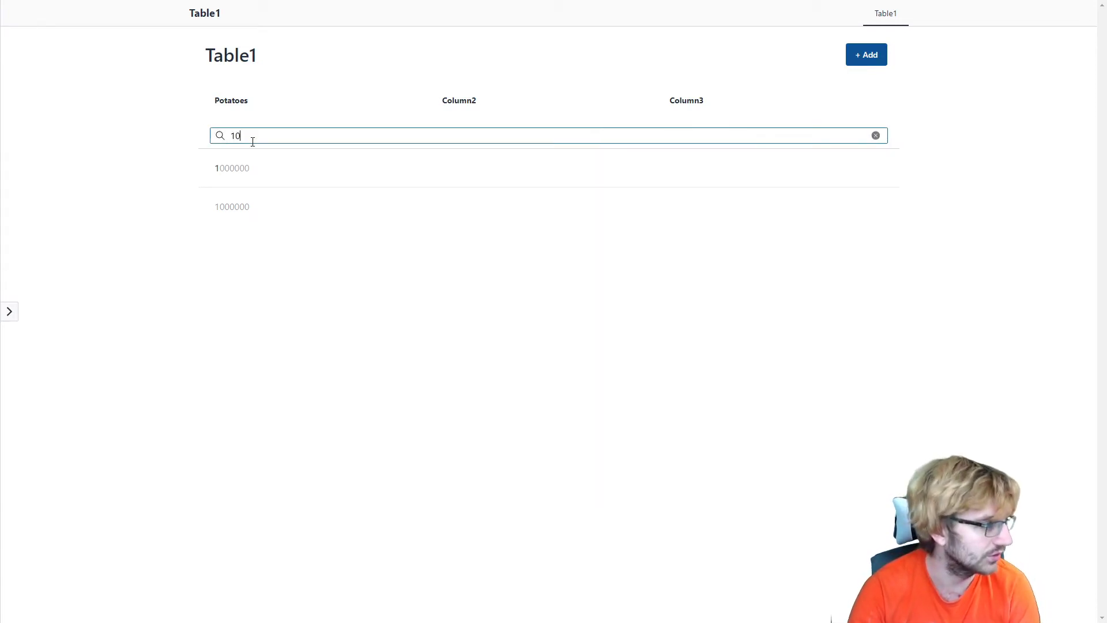
key(BackSpace)
key(BackSpace)
key(BackSpace)
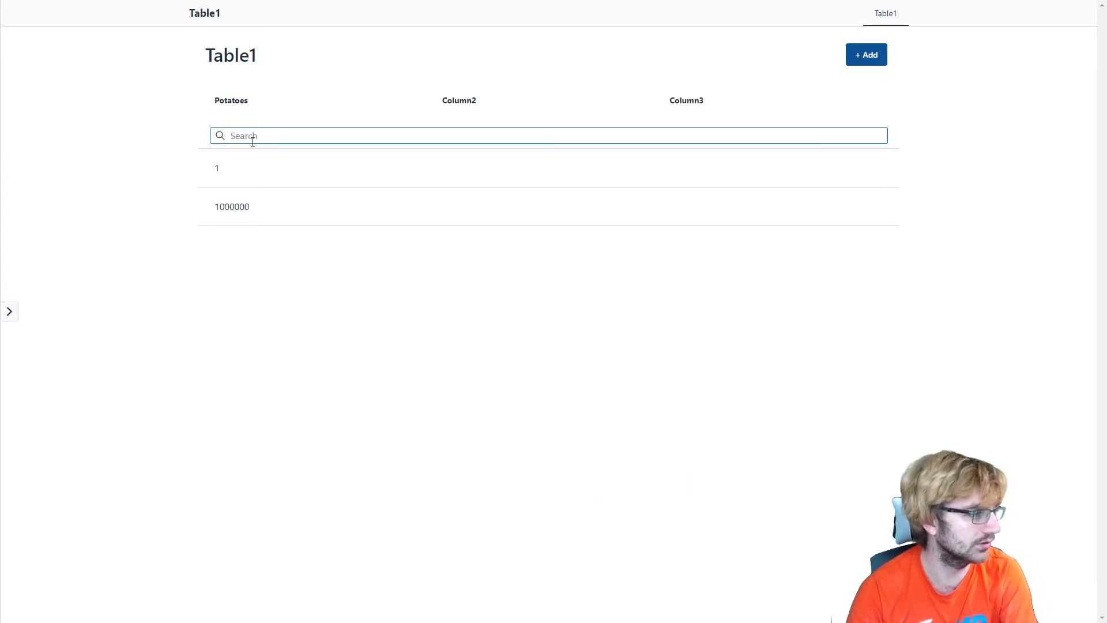
text(1)
key(BackSpace)
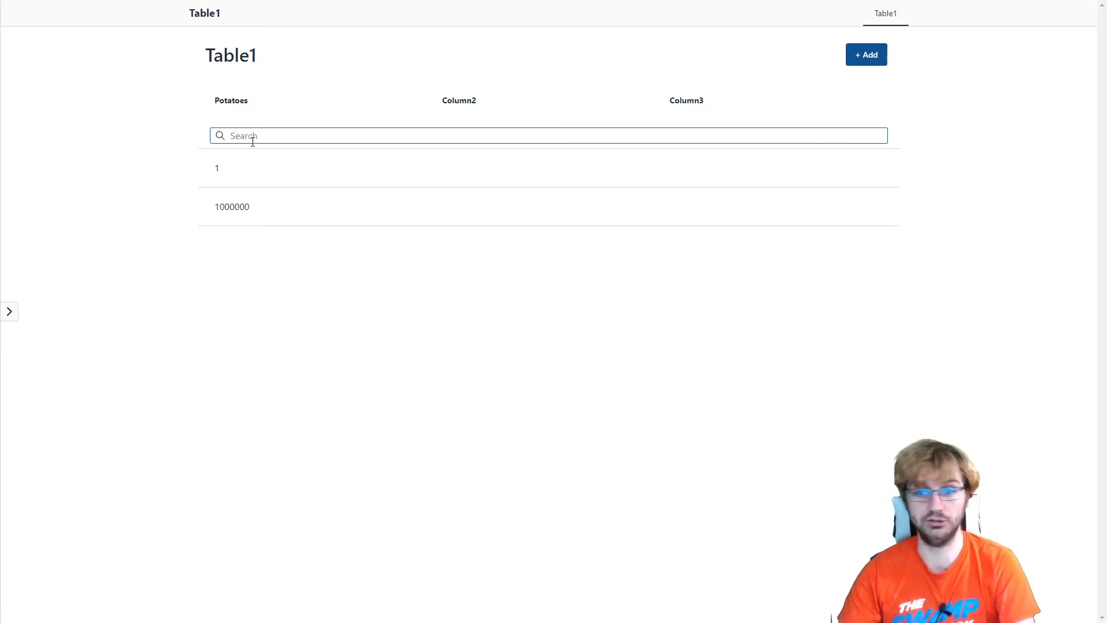
click(687, 106)
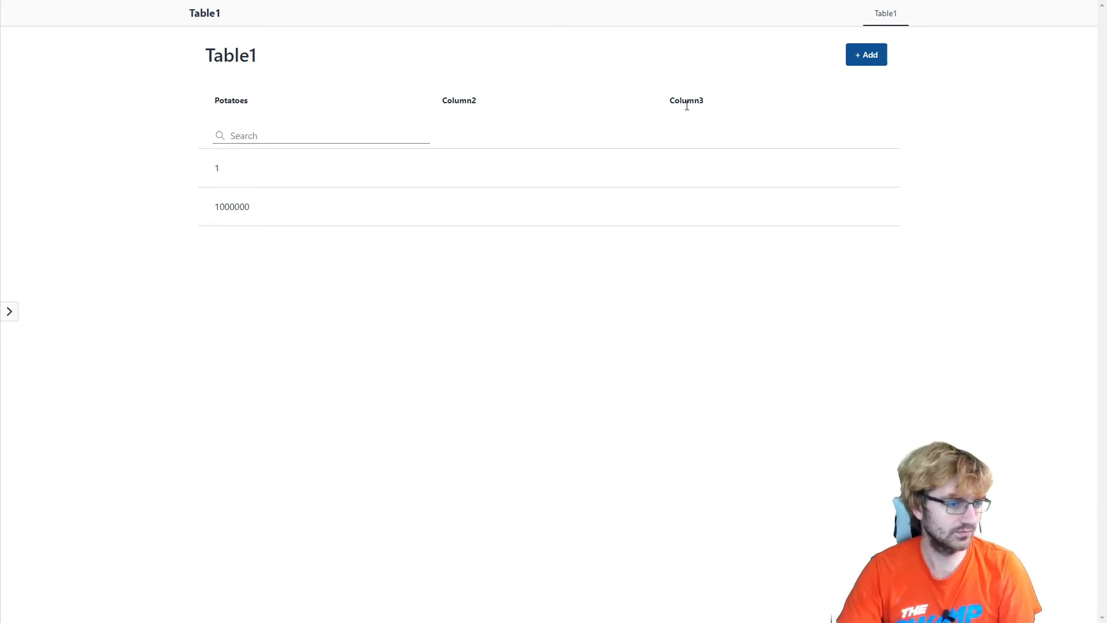
click(878, 58)
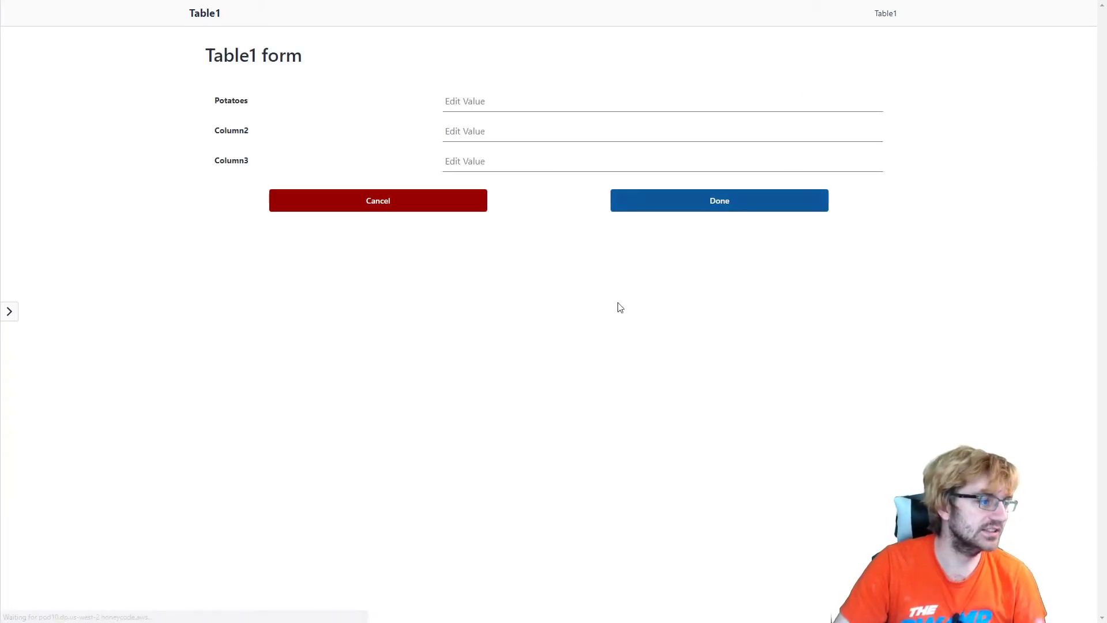
- Fill in Potatoes -500, Column2 7 and Column3 11, and save the new row
click(519, 102)
click(507, 132)
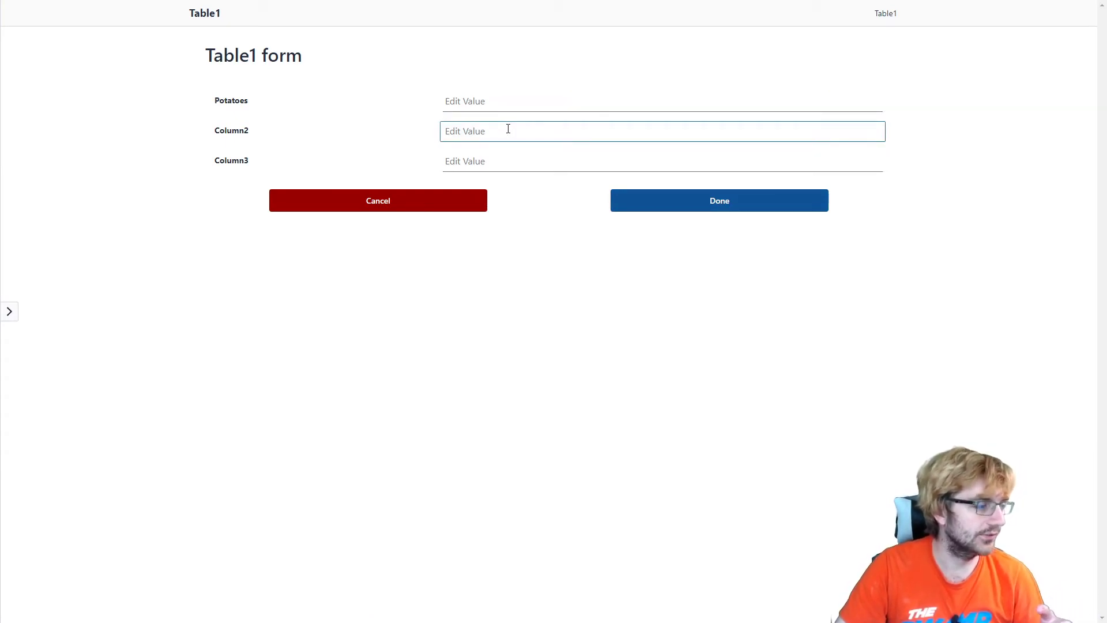
click(502, 103)
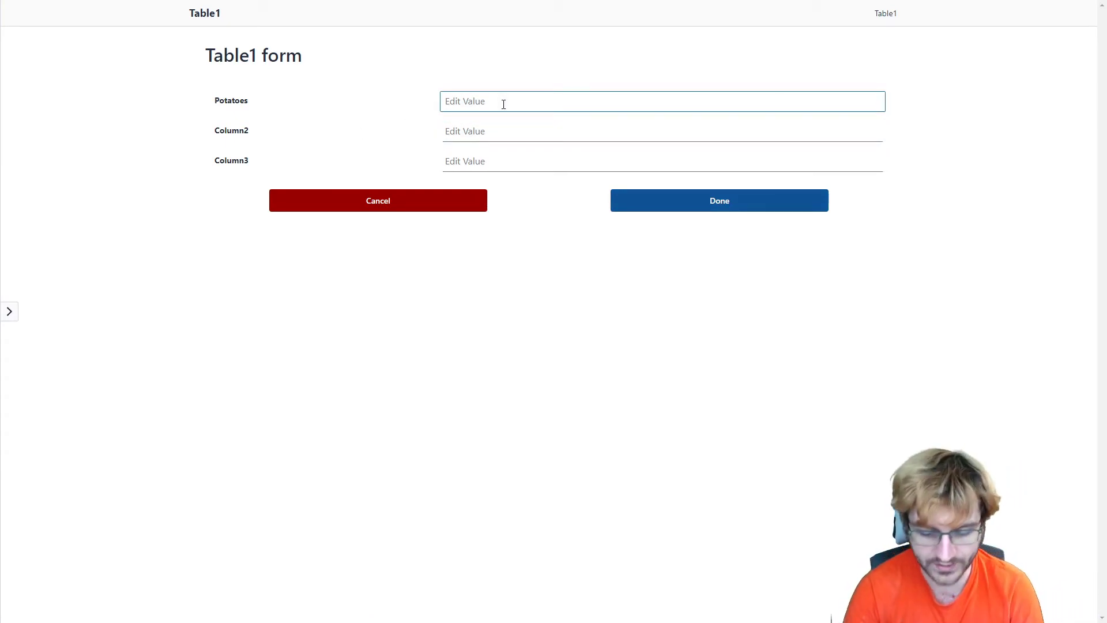
text(-500)
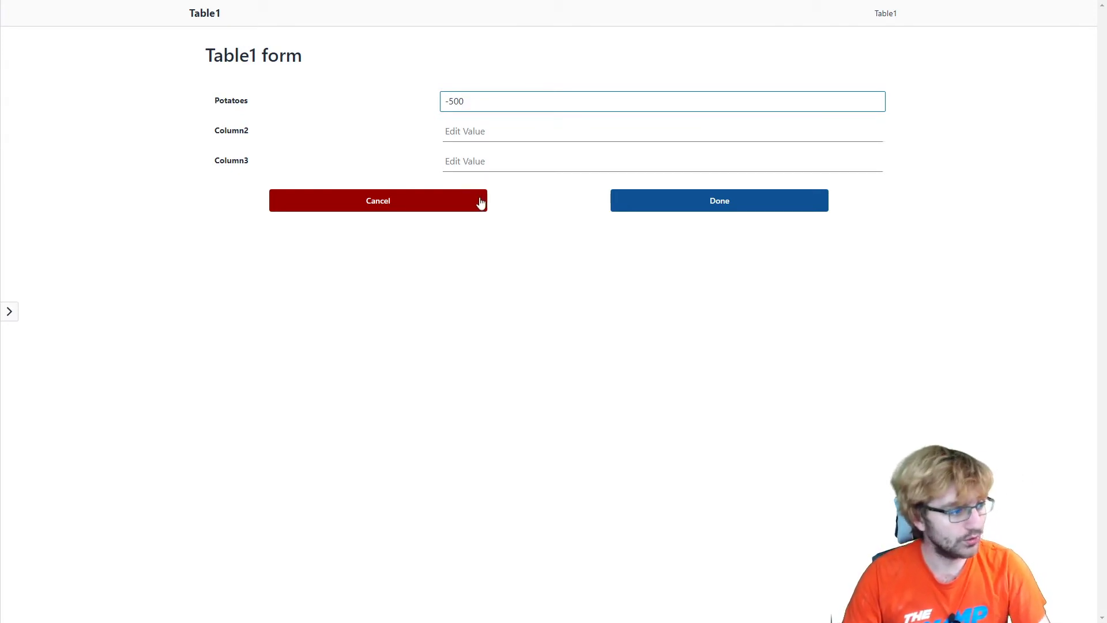
click(495, 133)
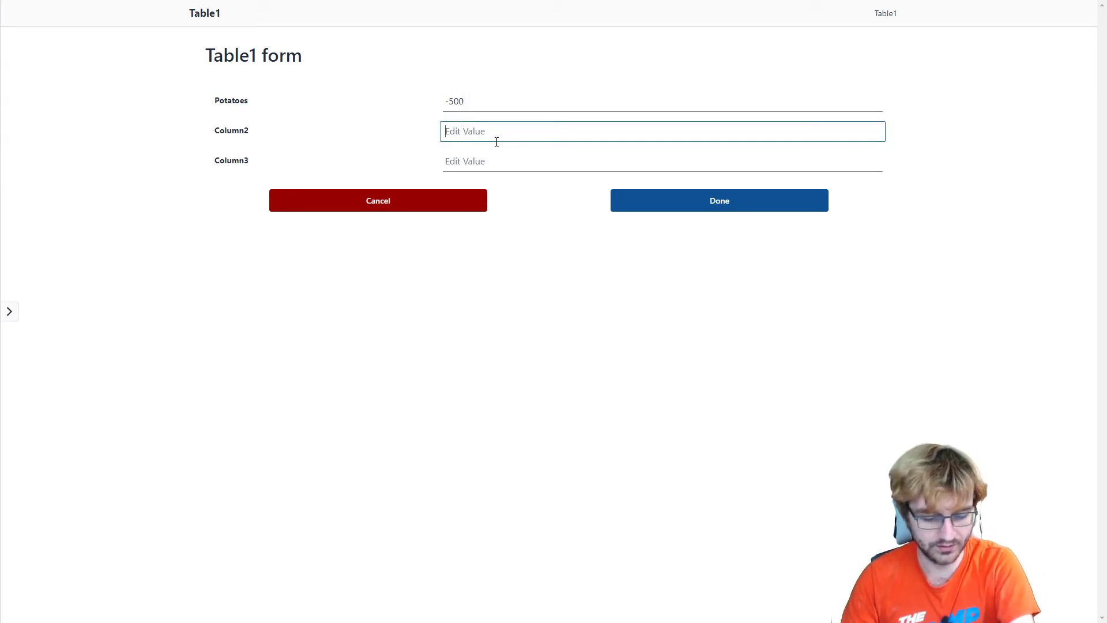
text(7)
click(494, 162)
text(11)
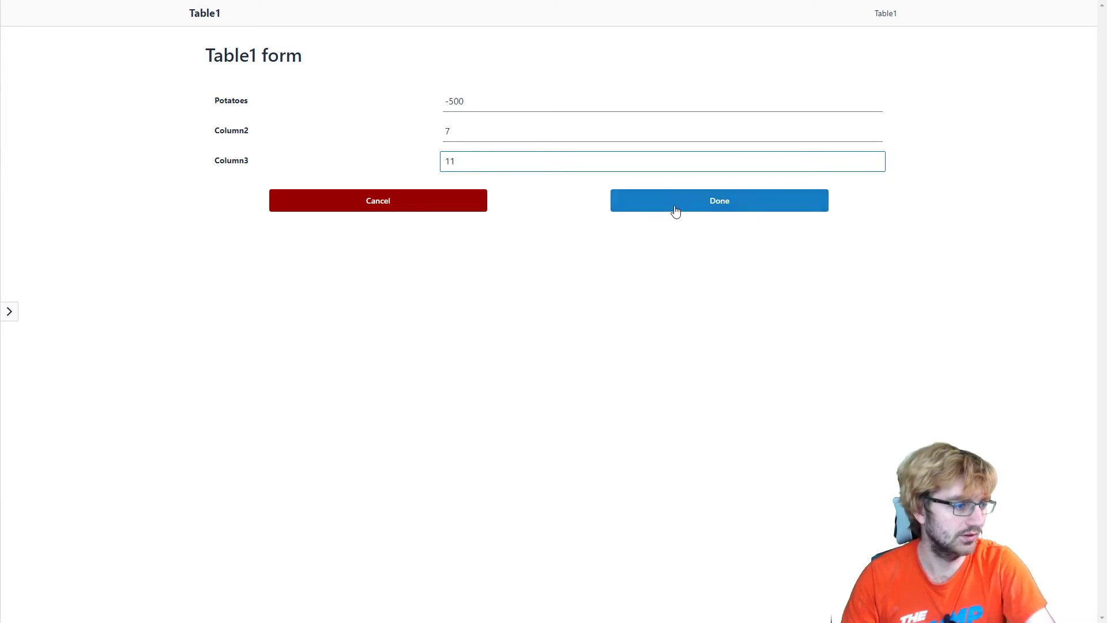
click(673, 210)
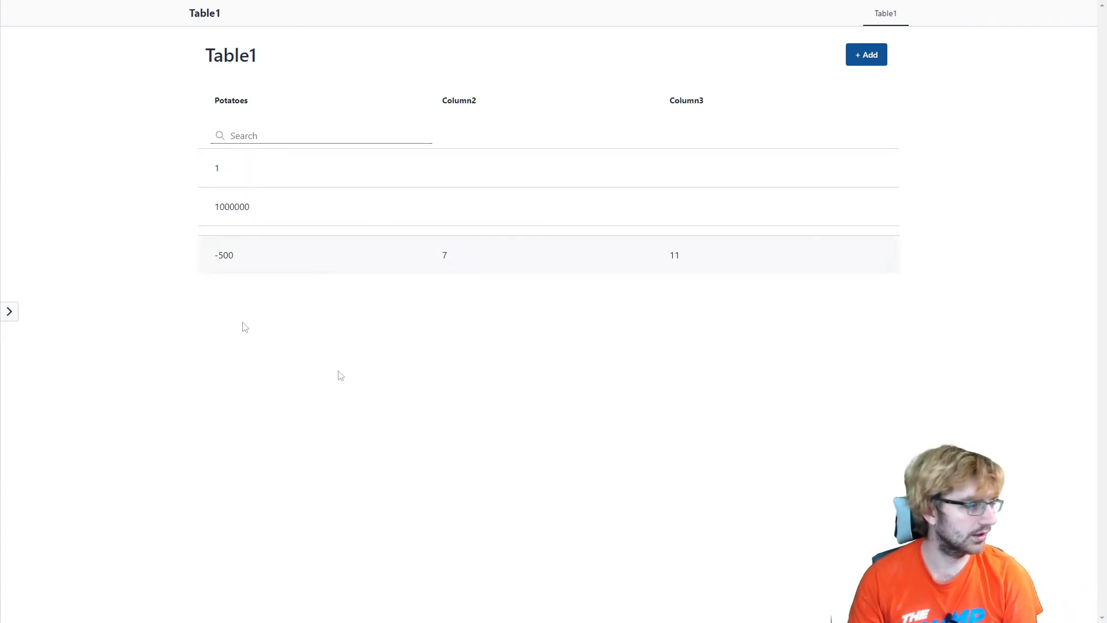
click(4, 312)
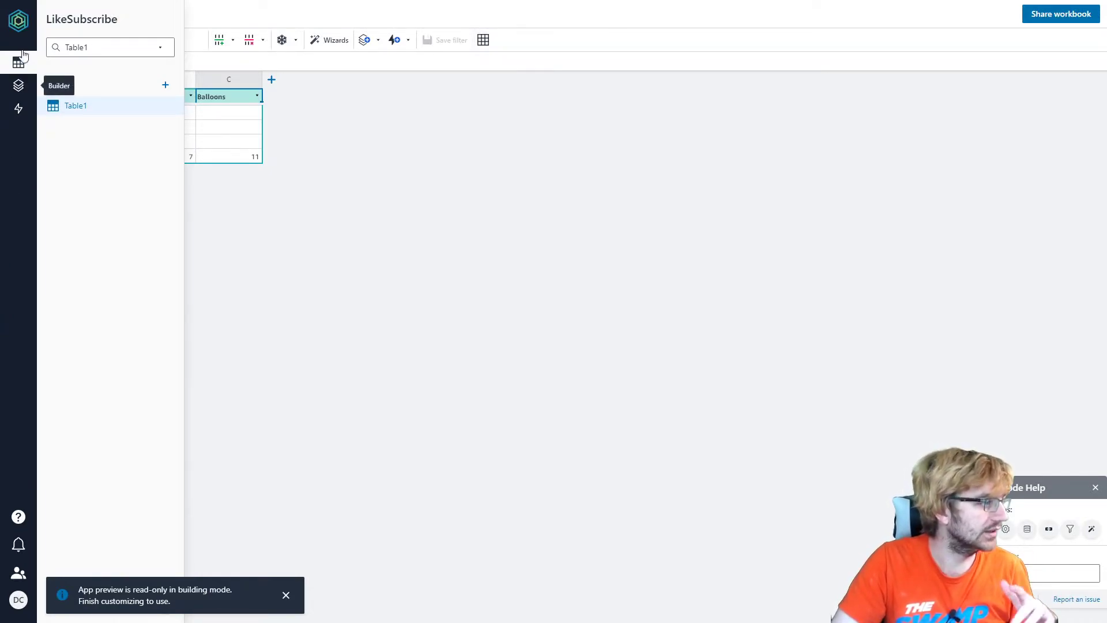
- Open the Table1 app in the Builder, then create Automation1 from the Automations list
click(19, 86)
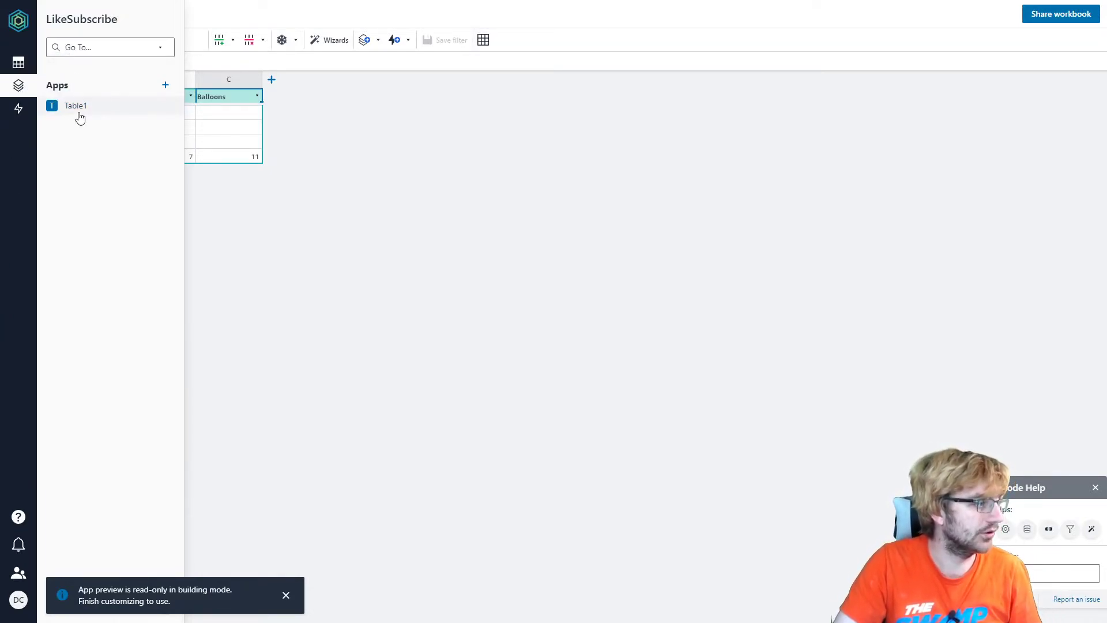
click(76, 109)
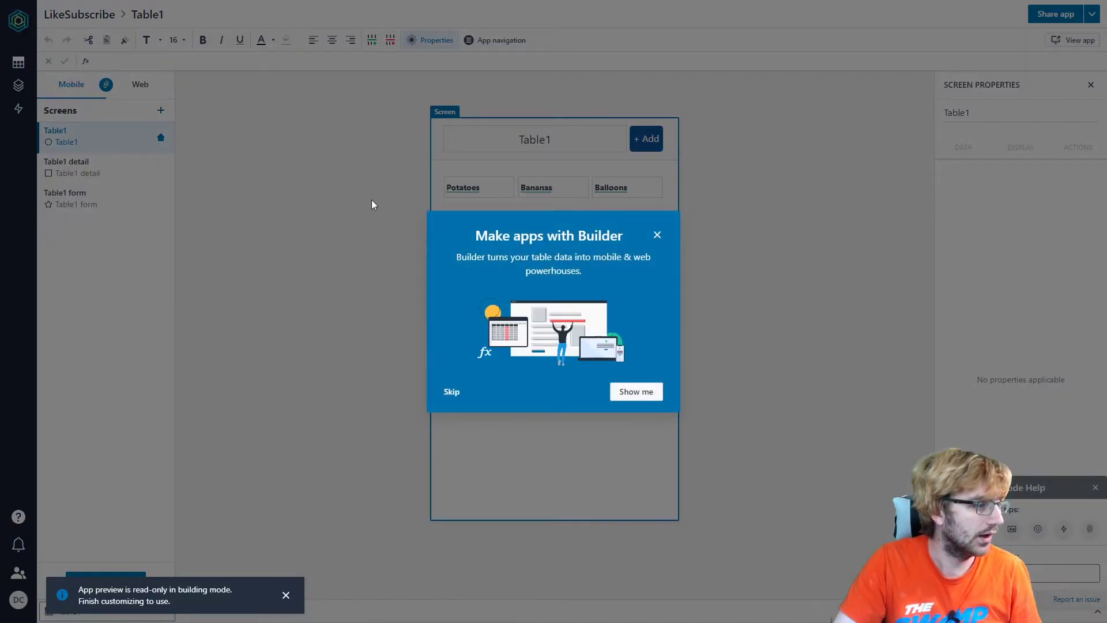
click(658, 235)
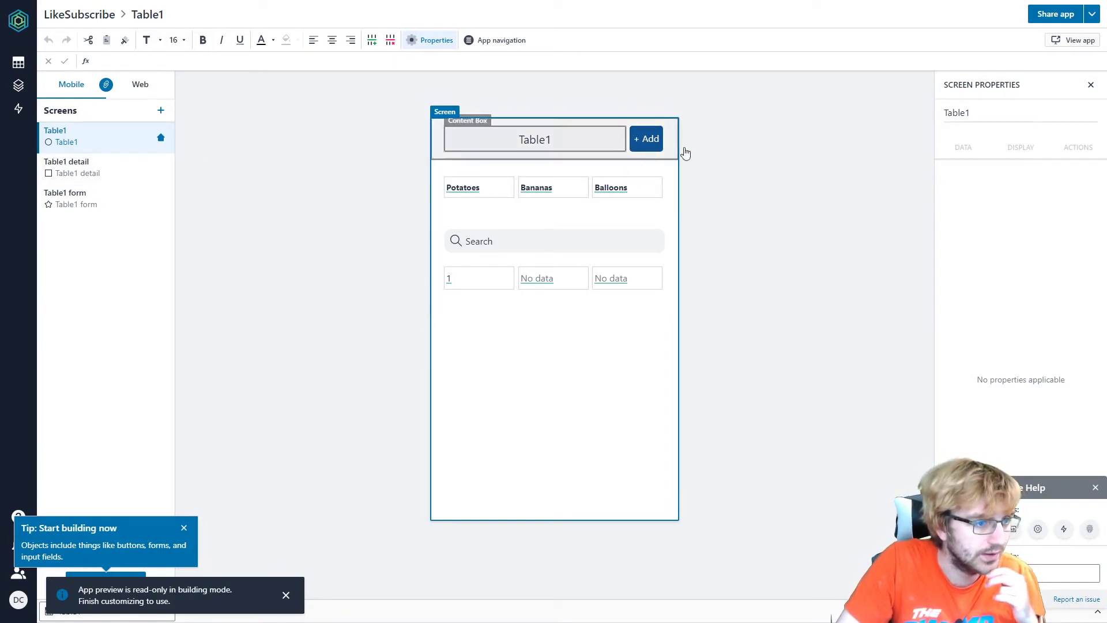
click(19, 108)
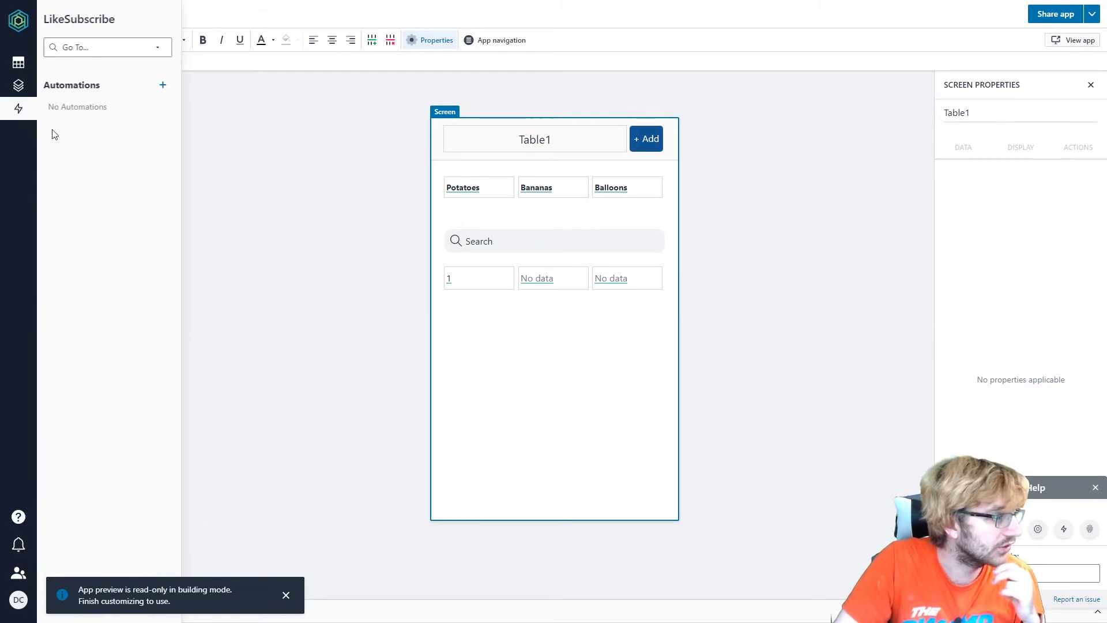
click(162, 86)
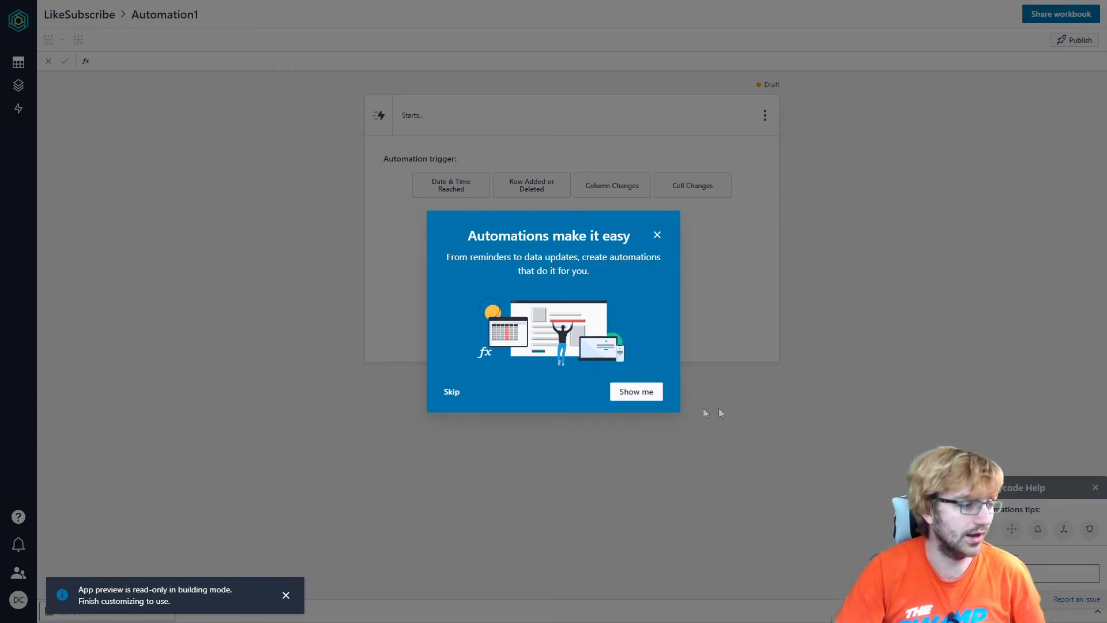
- Dismiss the automations introduction and finish the guided tour
click(630, 395)
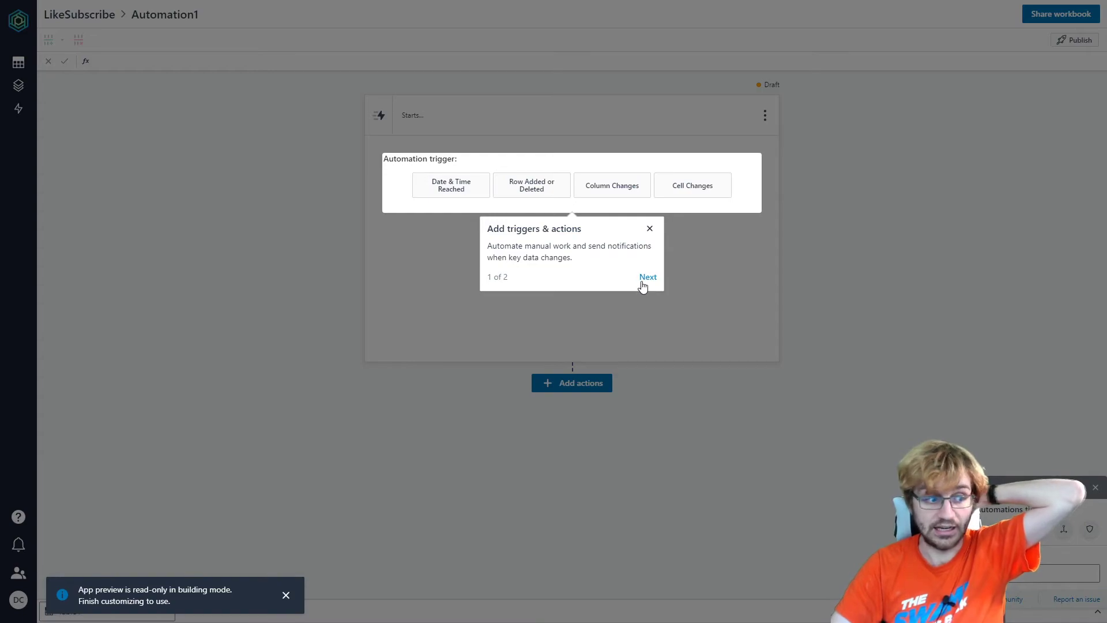
click(647, 277)
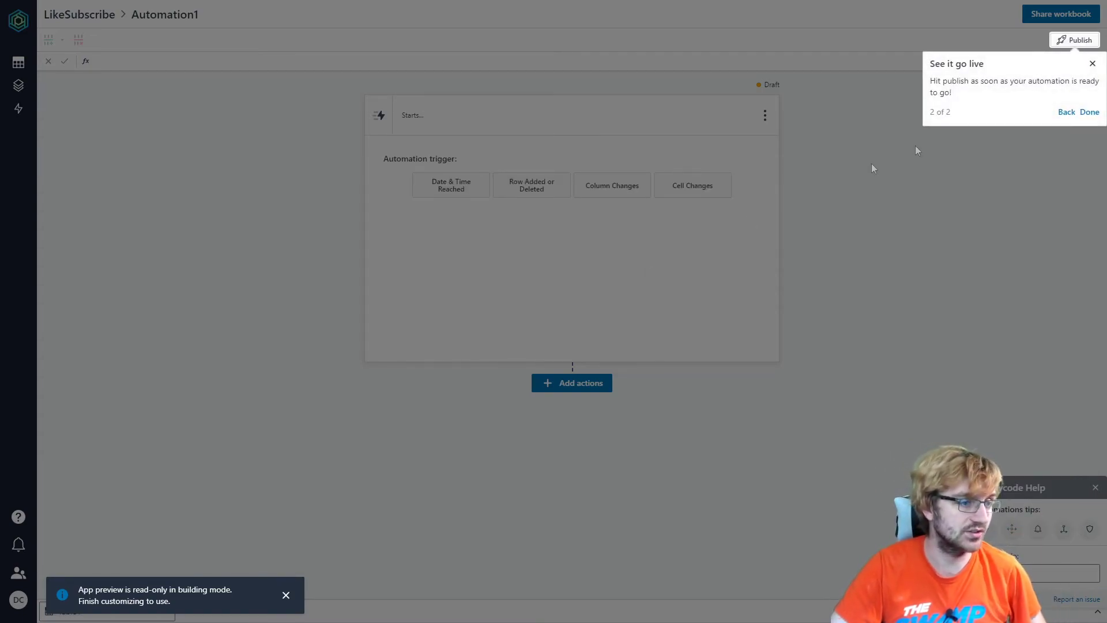
click(1089, 113)
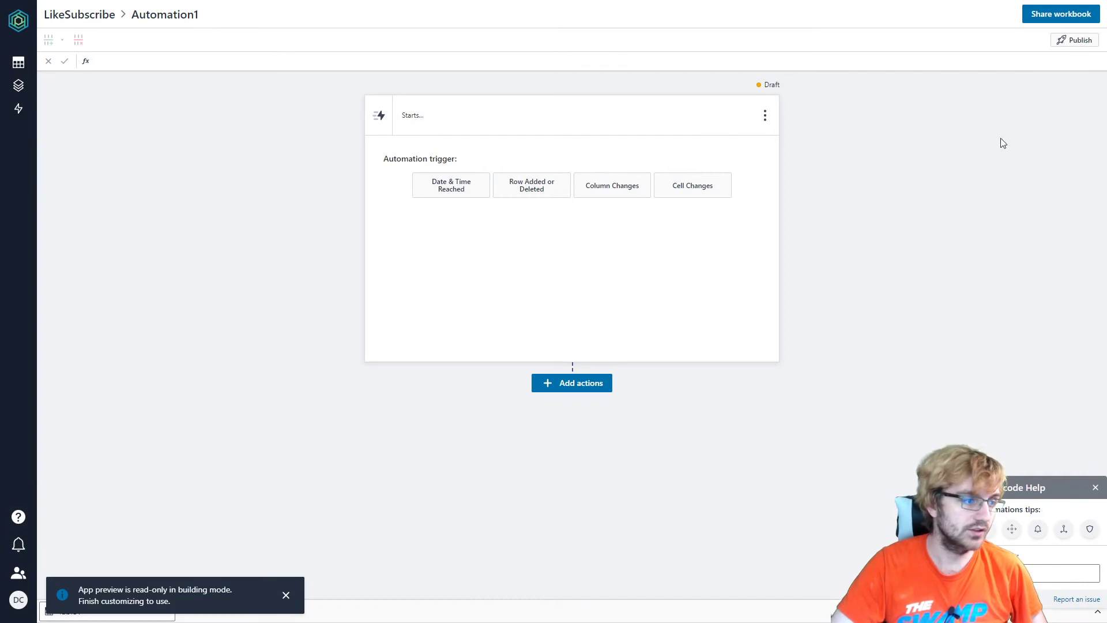
- Set the trigger to Row Added or Deleted, starting when a row is added
click(525, 193)
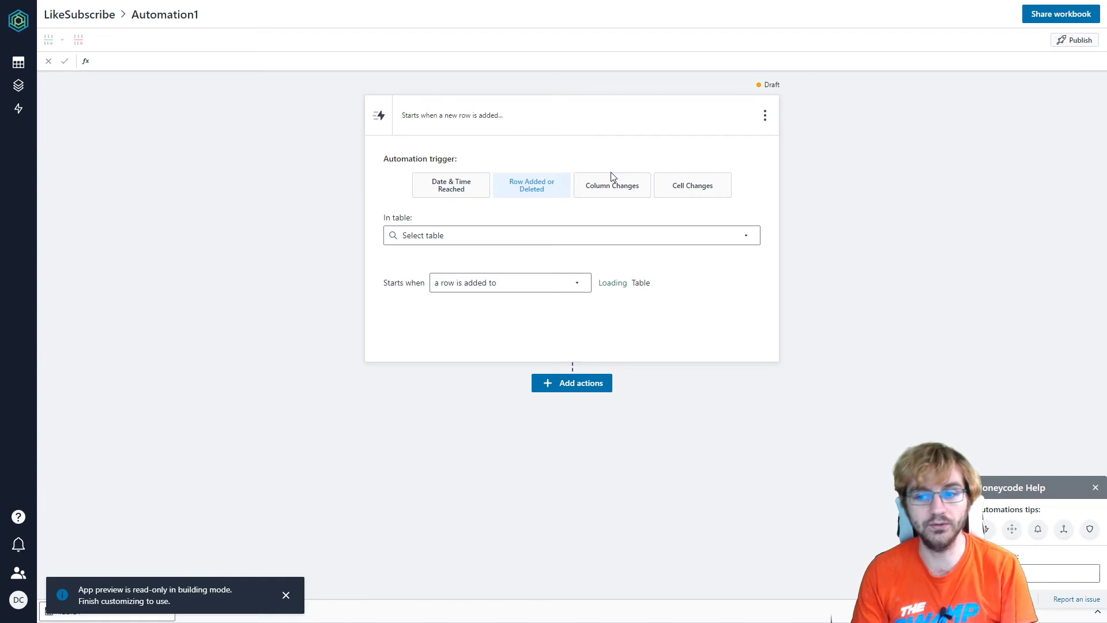
click(515, 290)
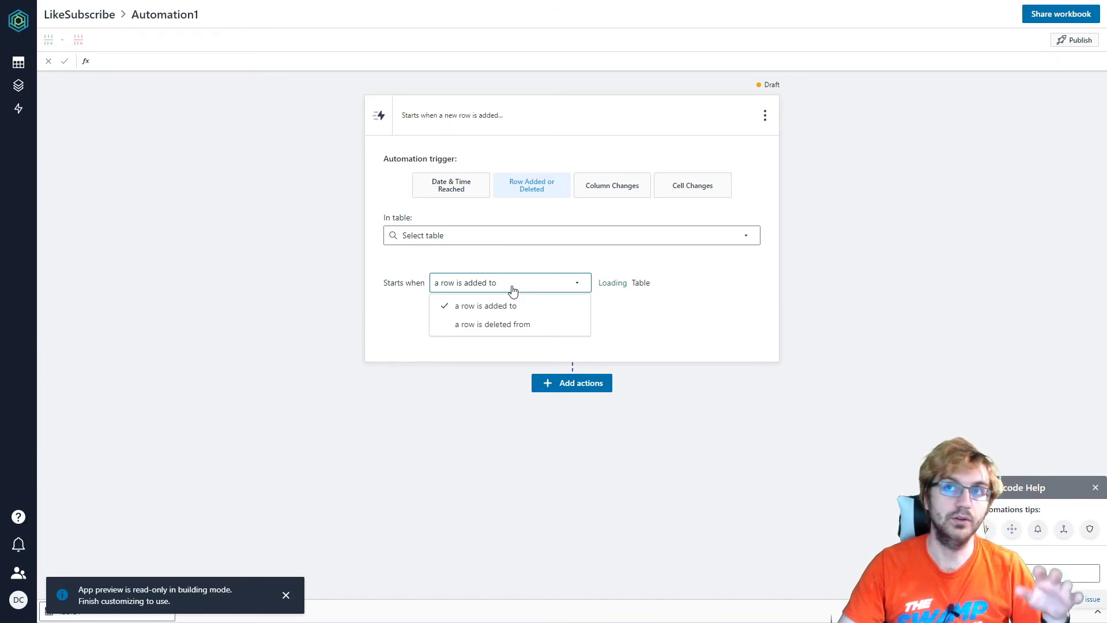
click(651, 310)
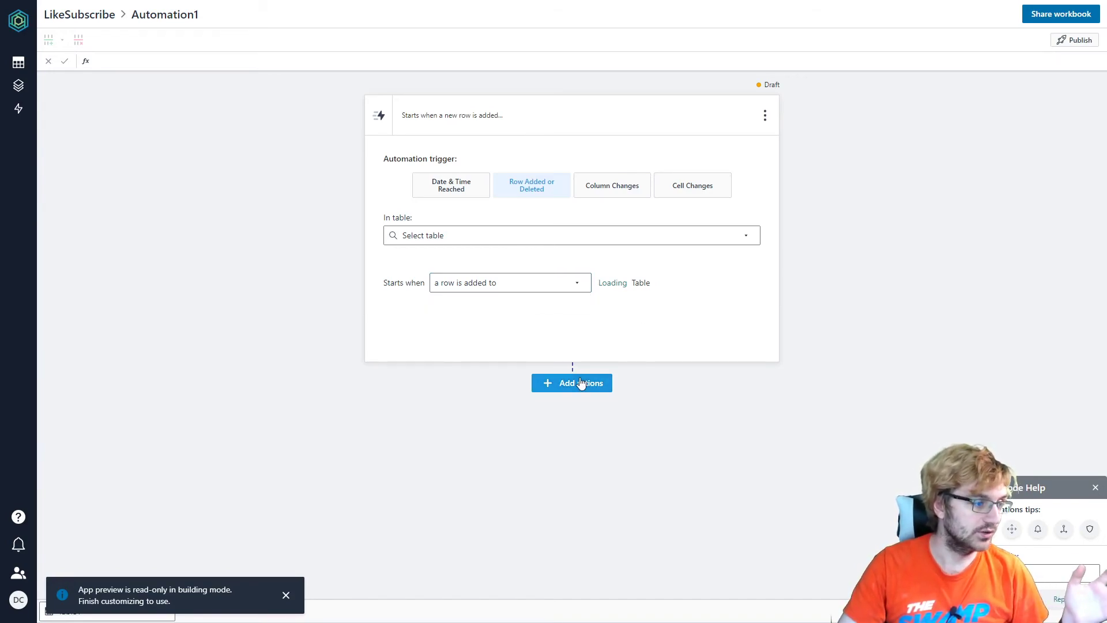
- Add a Notify email action, checking its To, Message and Attach link to app fields
click(581, 383)
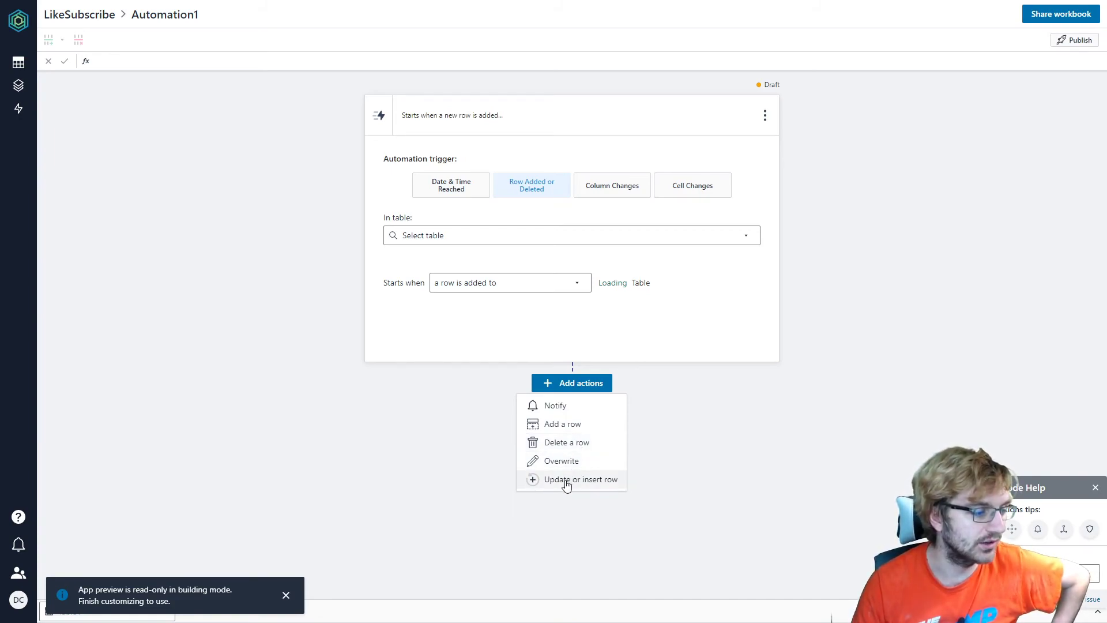
click(568, 414)
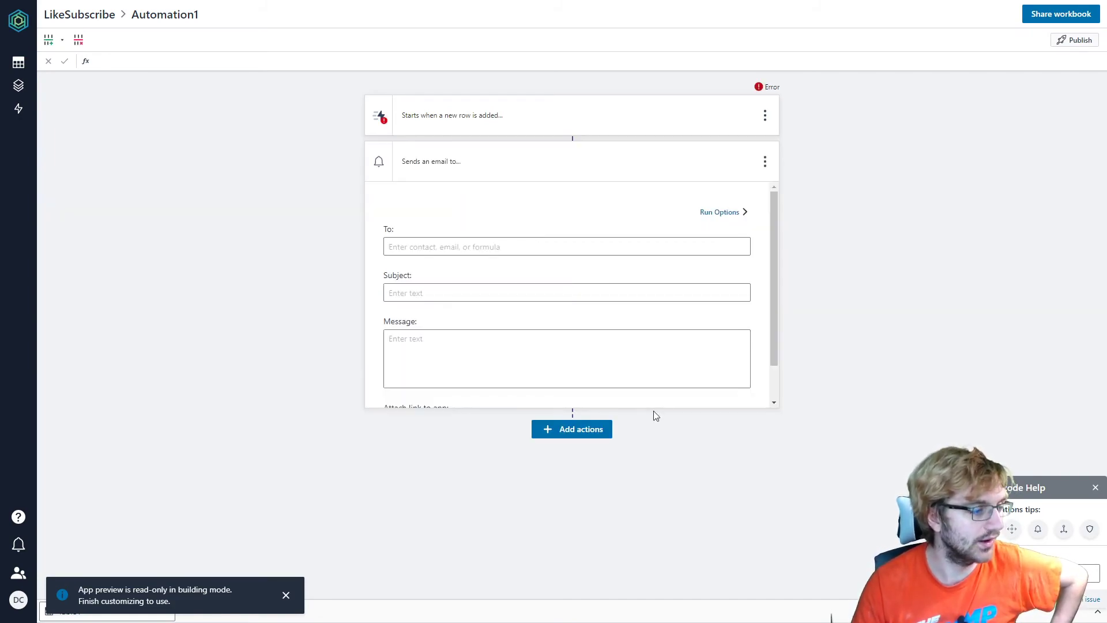
click(532, 245)
scroll(532, 242, down, 1)
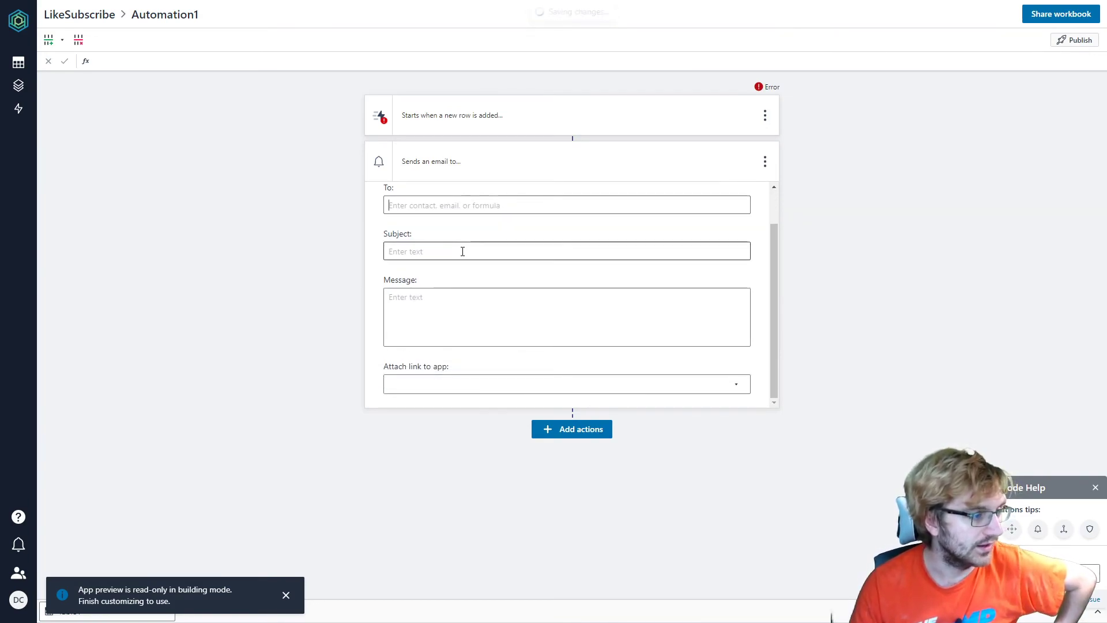
click(455, 306)
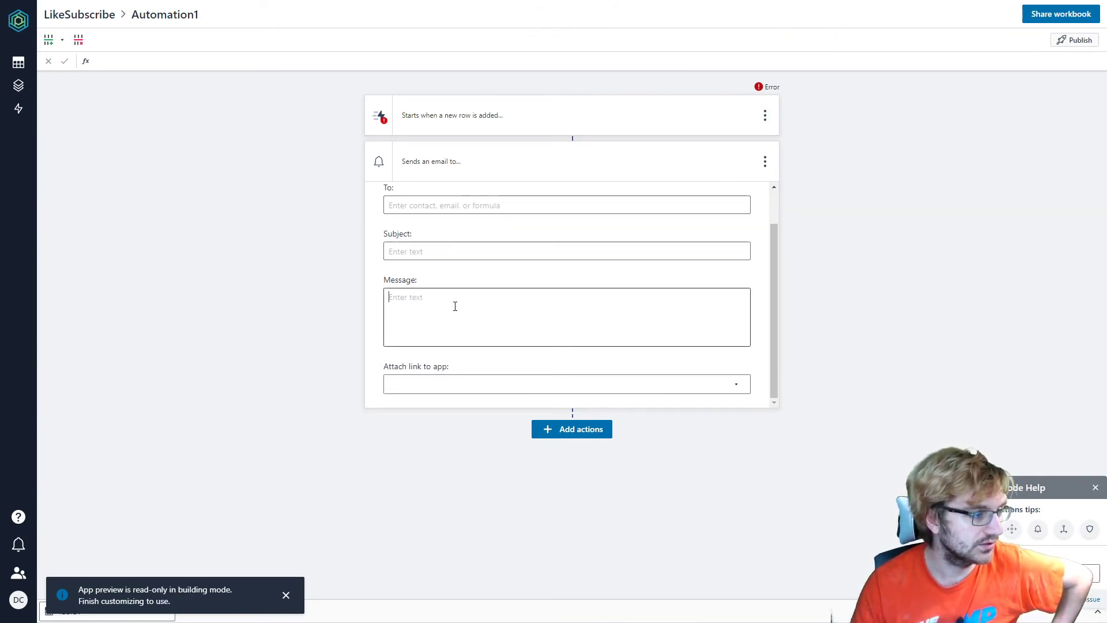
click(438, 382)
click(336, 234)
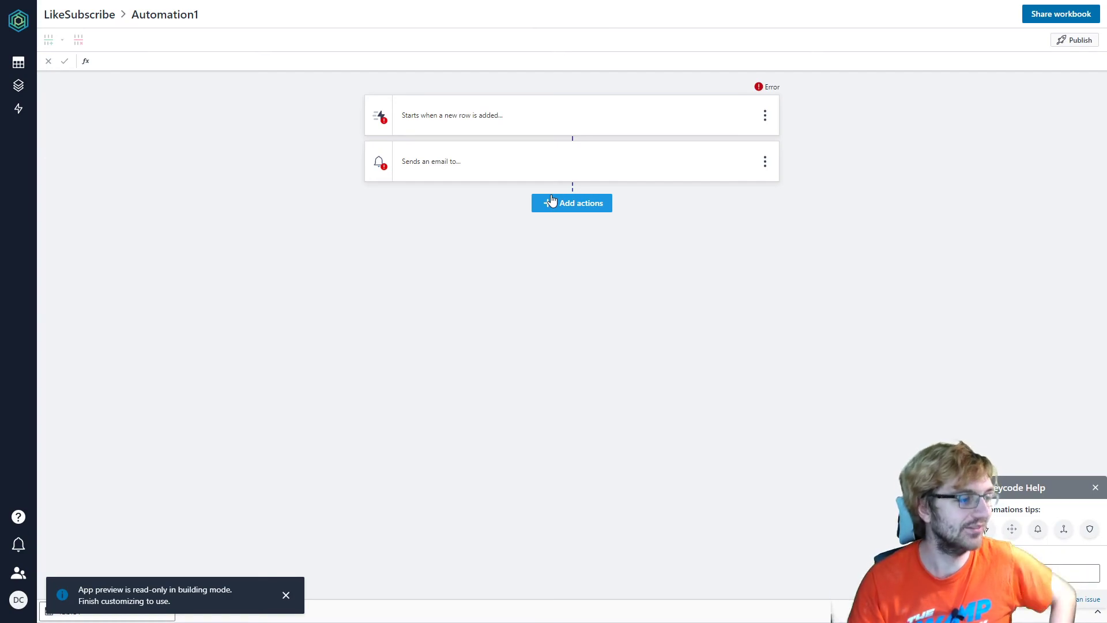
click(528, 165)
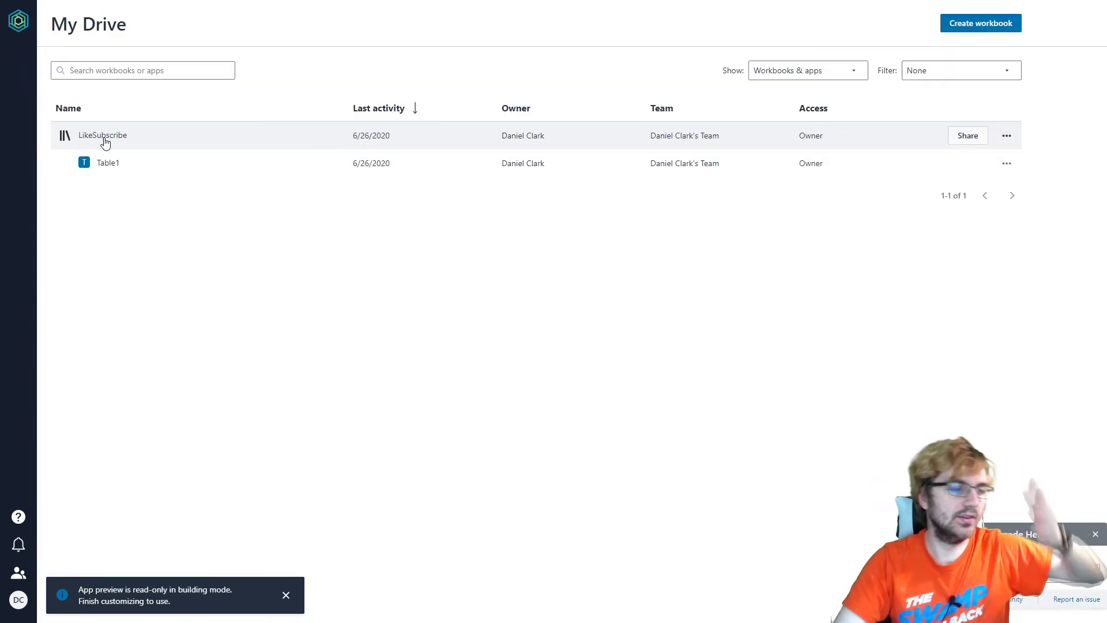
- Open the LikeSubscribe workbook from My Drive and close its tour tips
click(103, 140)
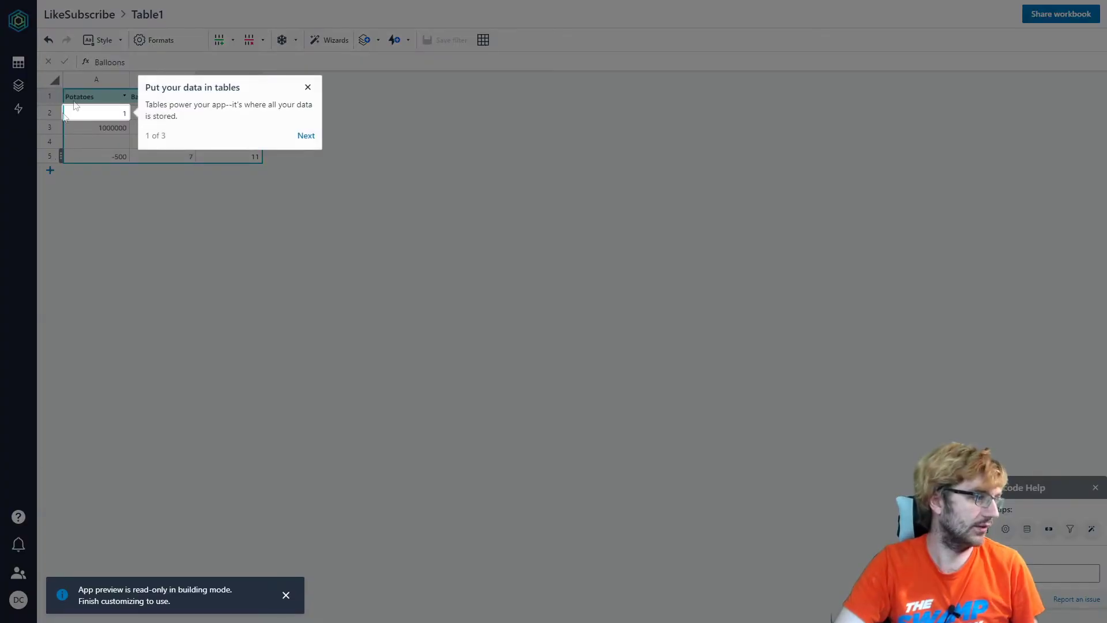
click(308, 87)
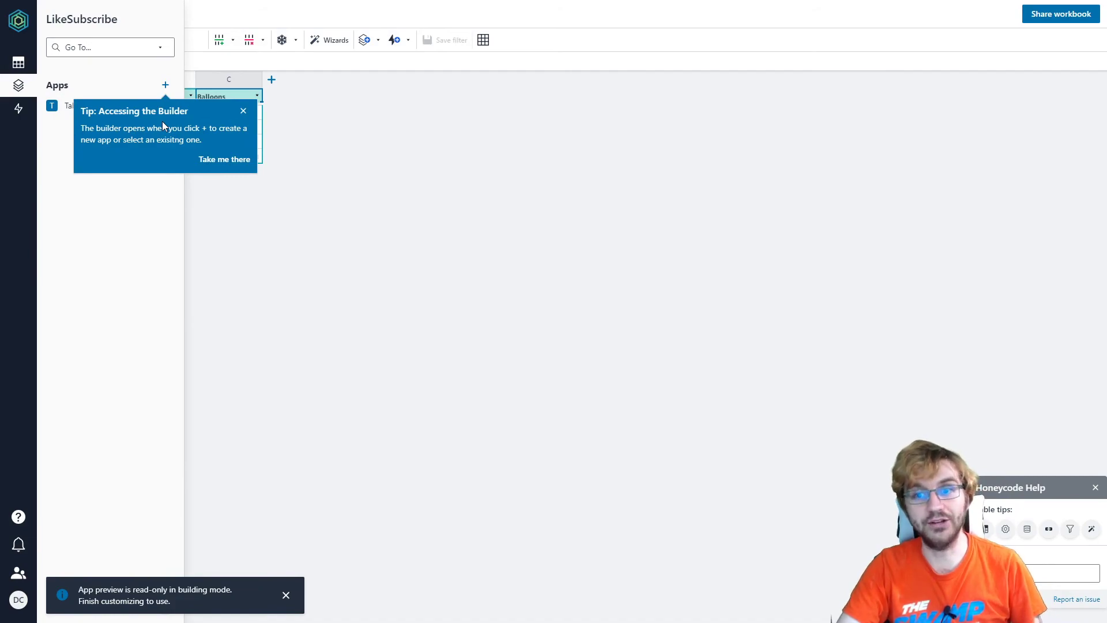
click(243, 111)
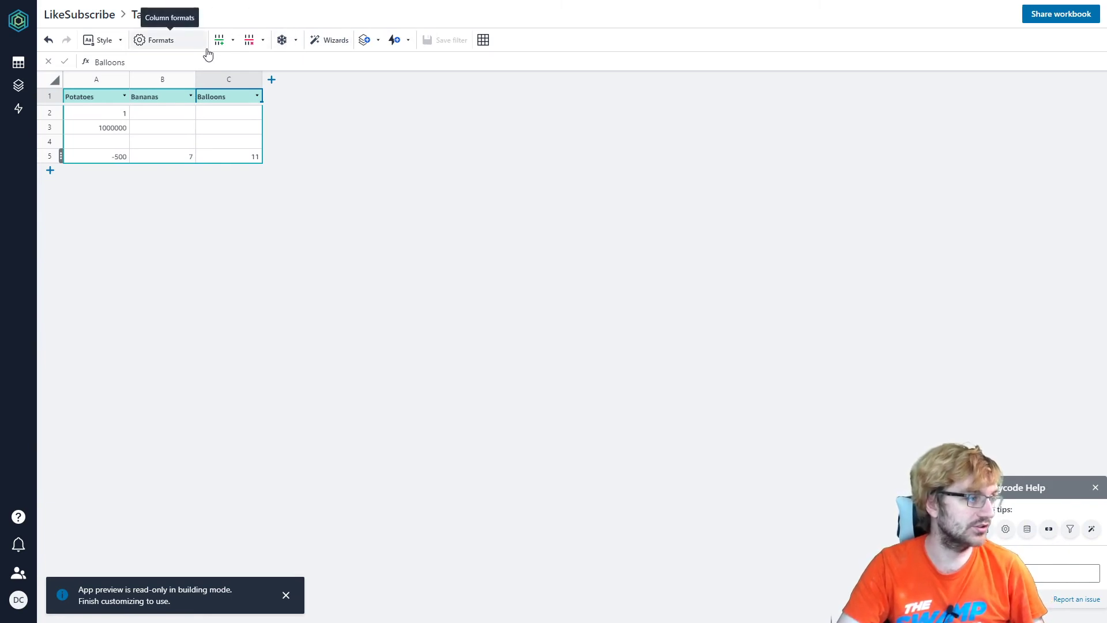
- Open the Table1 app in the builder, with Automation1 still listed under Automations
mouse_move(17, 88)
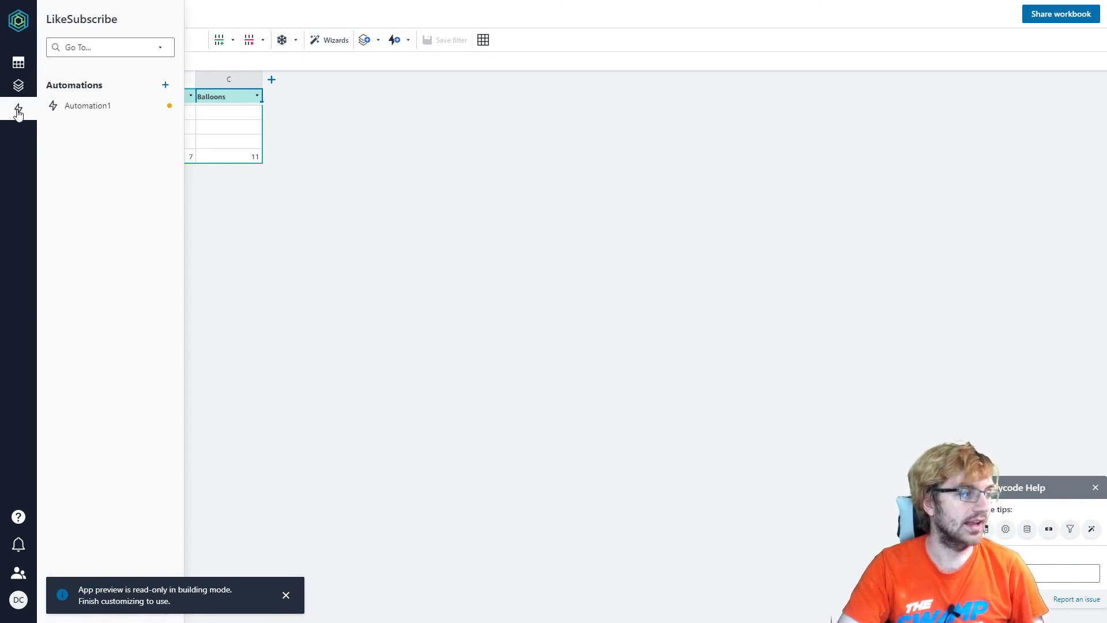
mouse_move(24, 70)
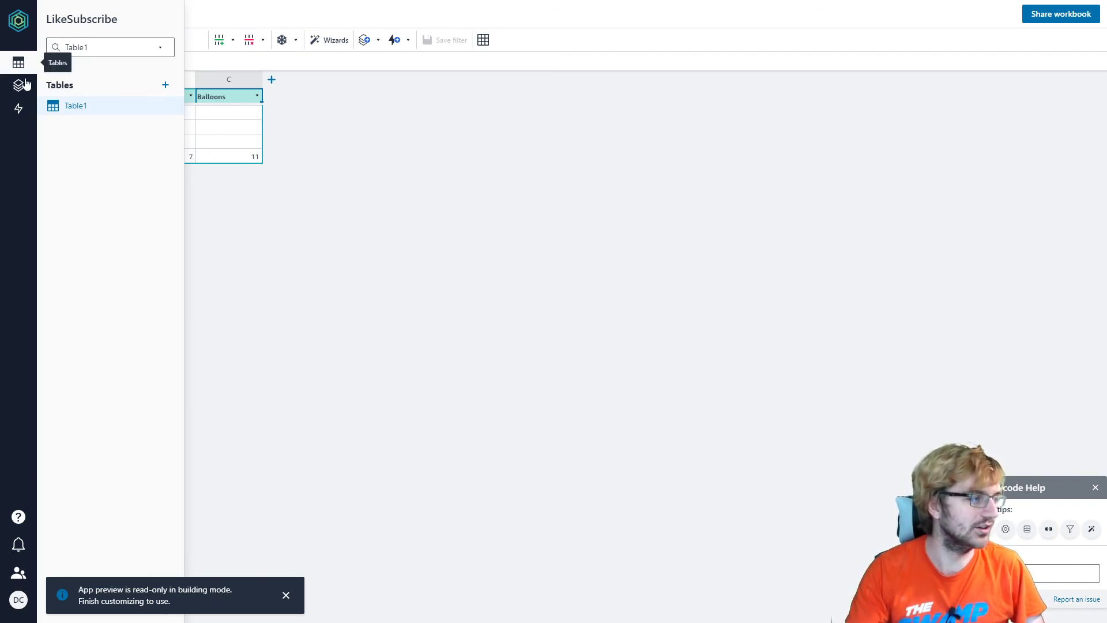
click(19, 112)
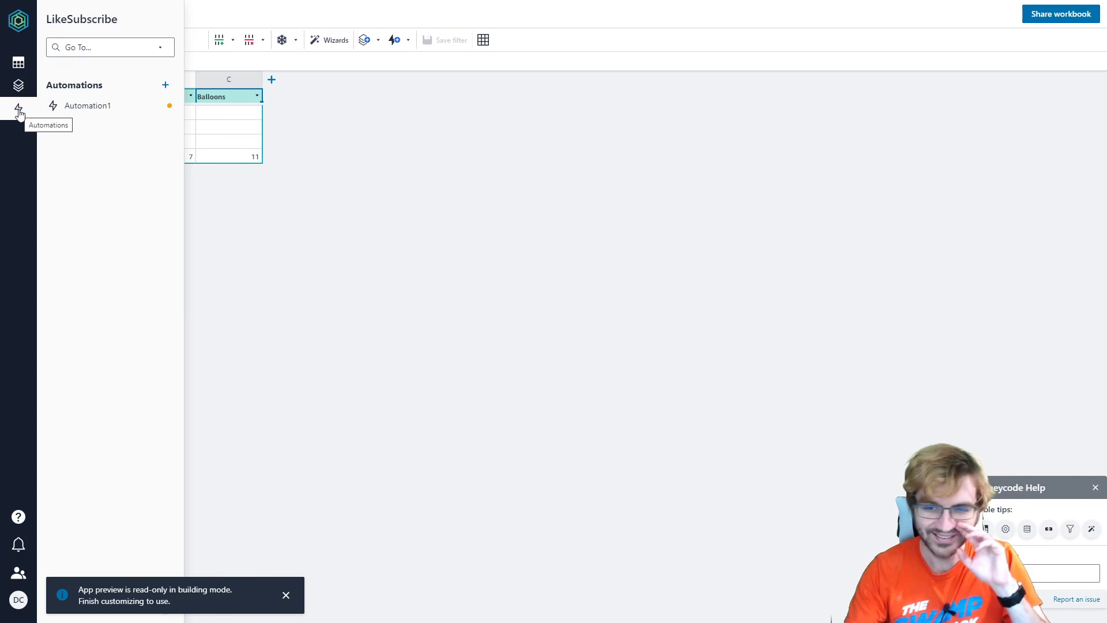
click(19, 86)
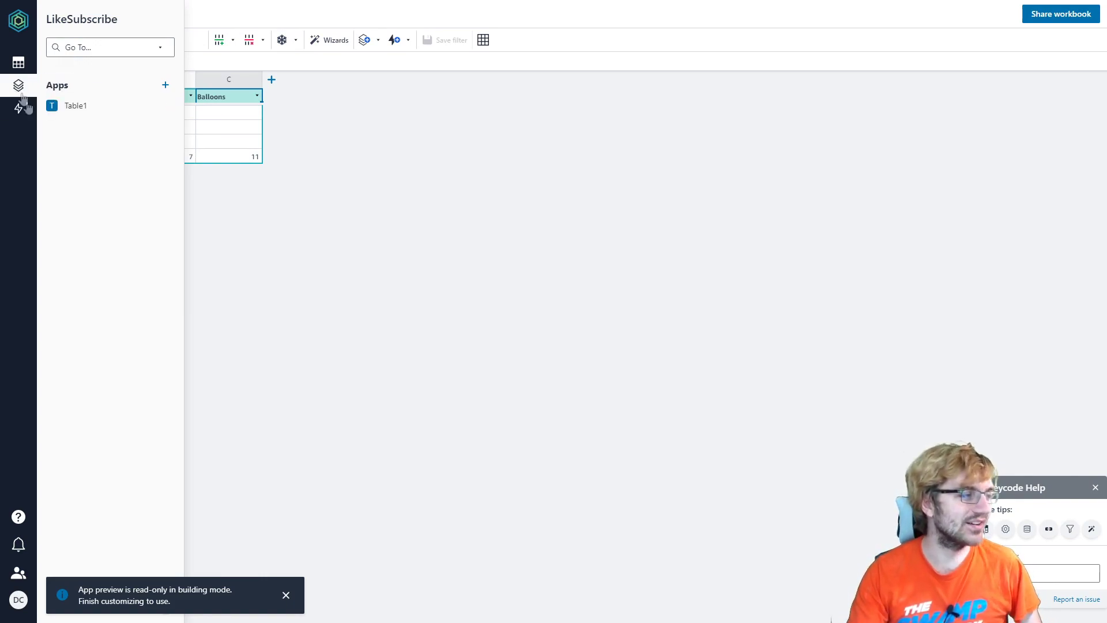
click(68, 109)
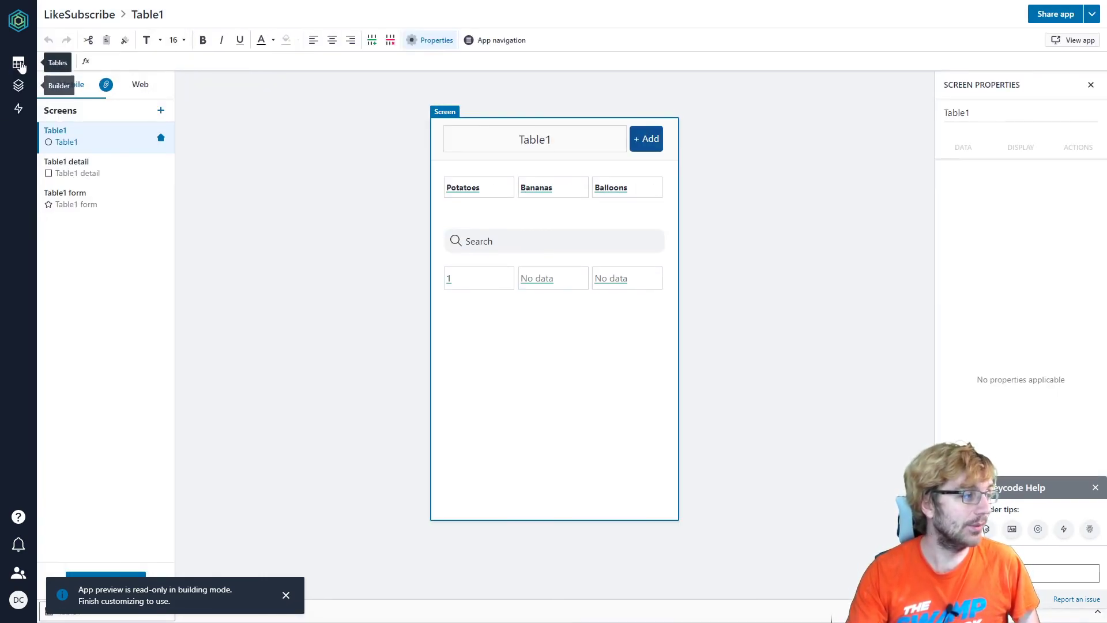
click(20, 108)
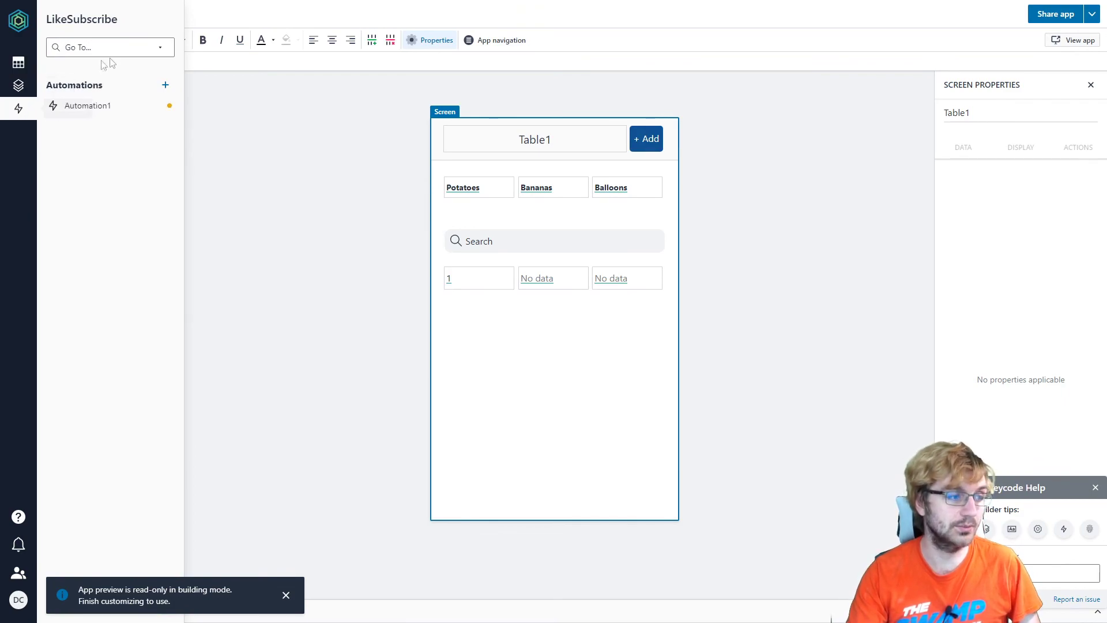